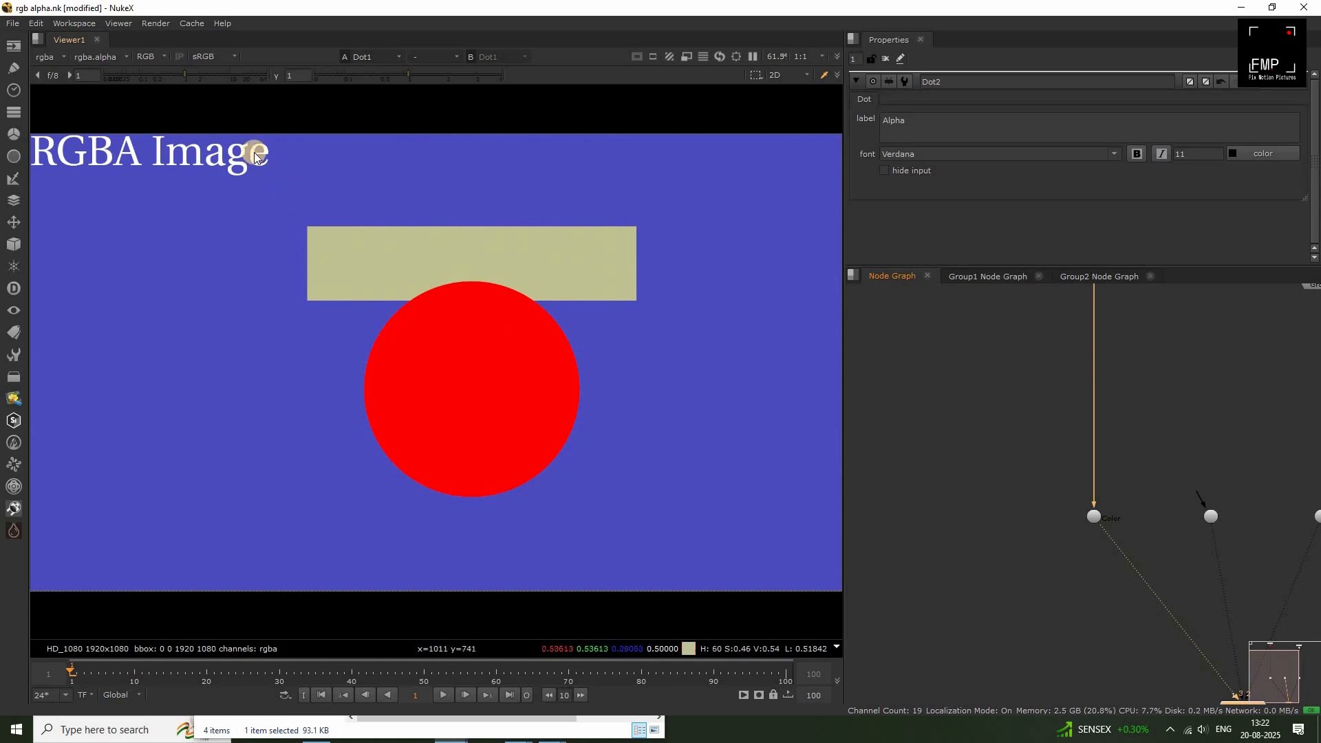
Inspect the RGBA image's red, green, blue and alpha channels one at a time in the viewer.
{"action": "key", "text": "r"}
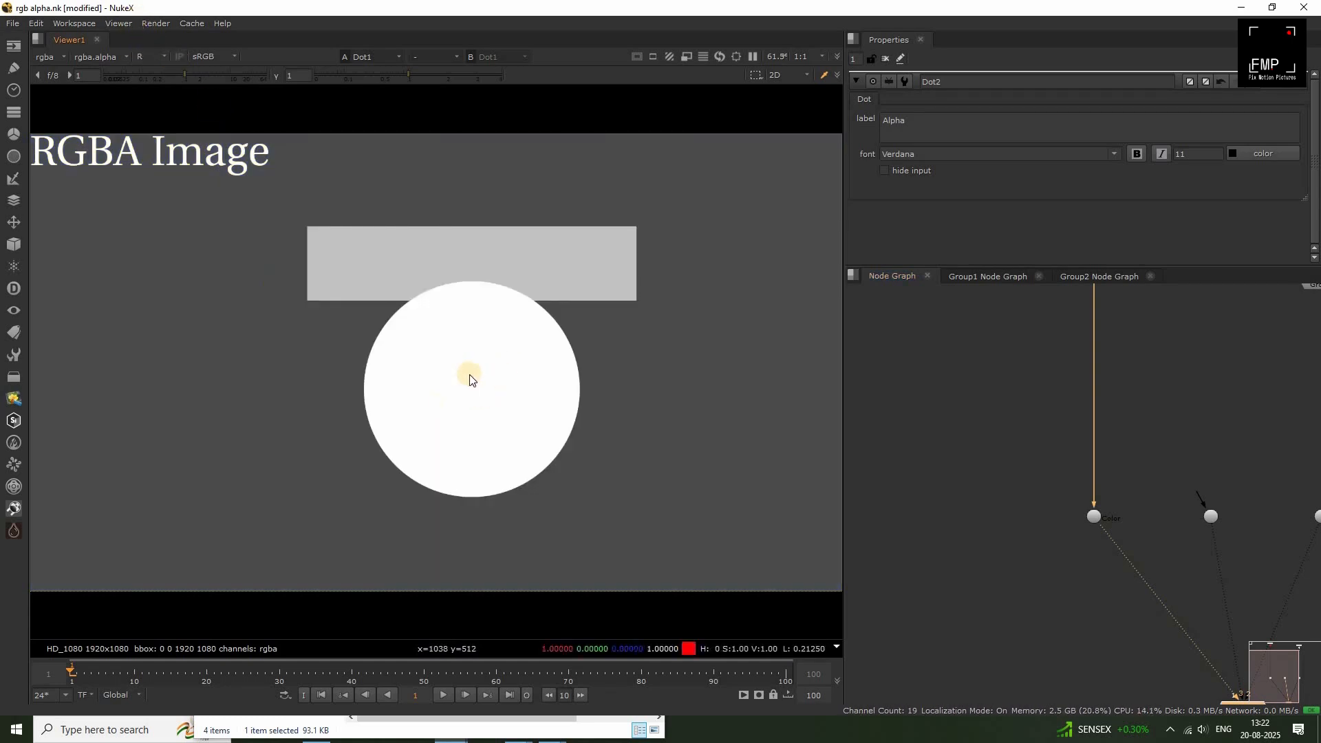
{"action": "key", "text": "g"}
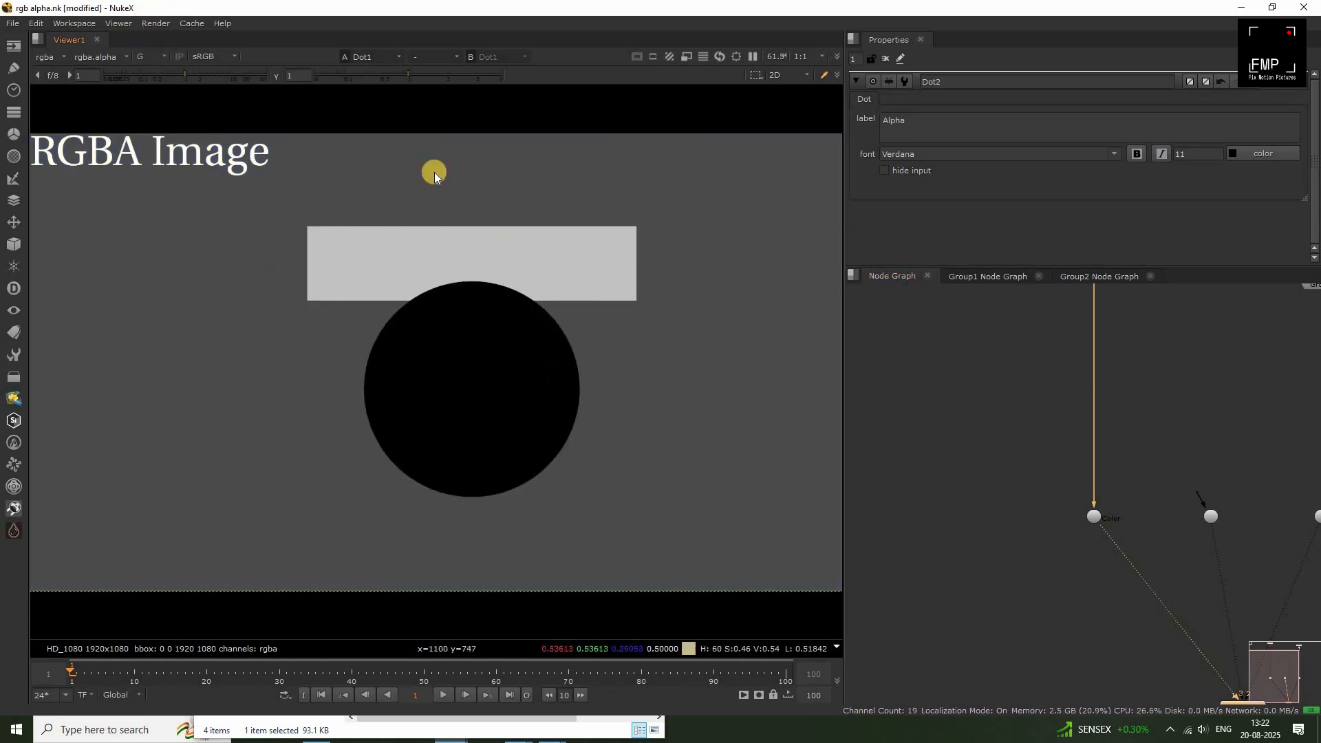
{"action": "left_click", "coordinate": [167, 53]}
{"action": "left_click", "coordinate": [172, 112]}
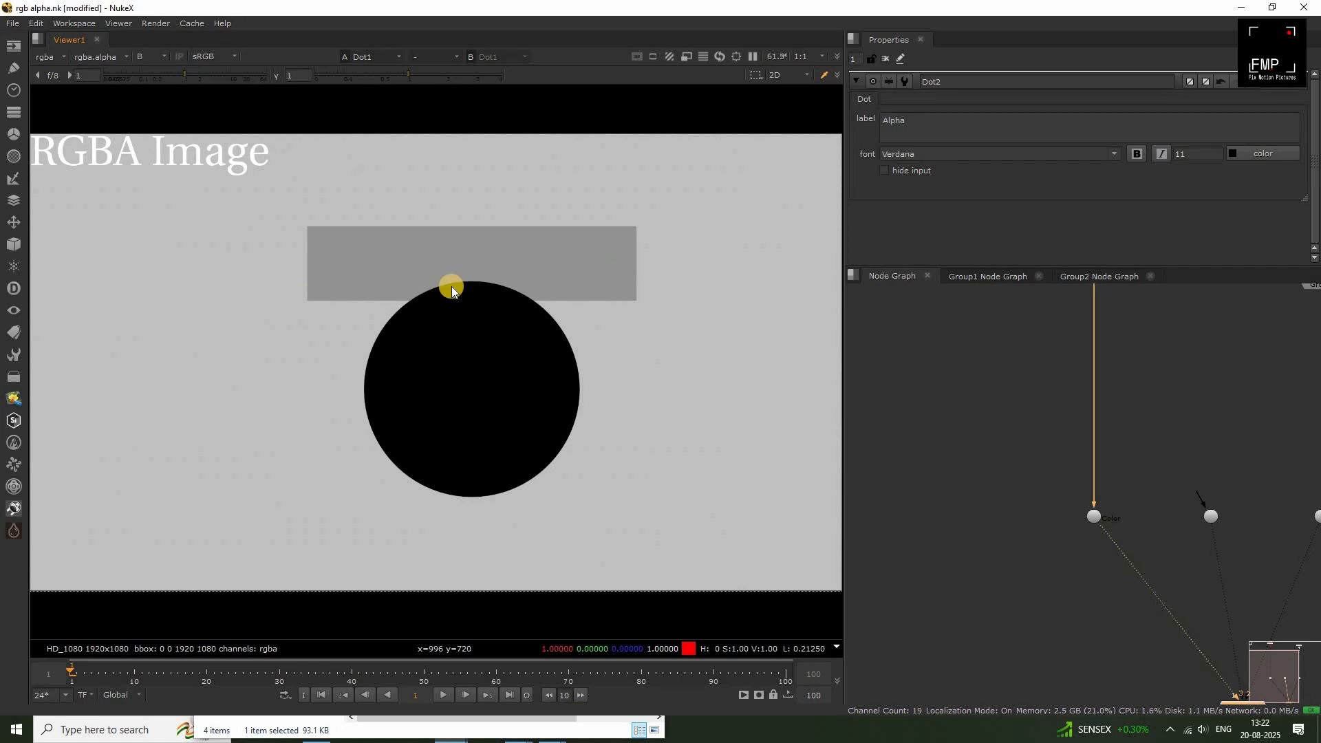
{"action": "left_click", "coordinate": [155, 56]}
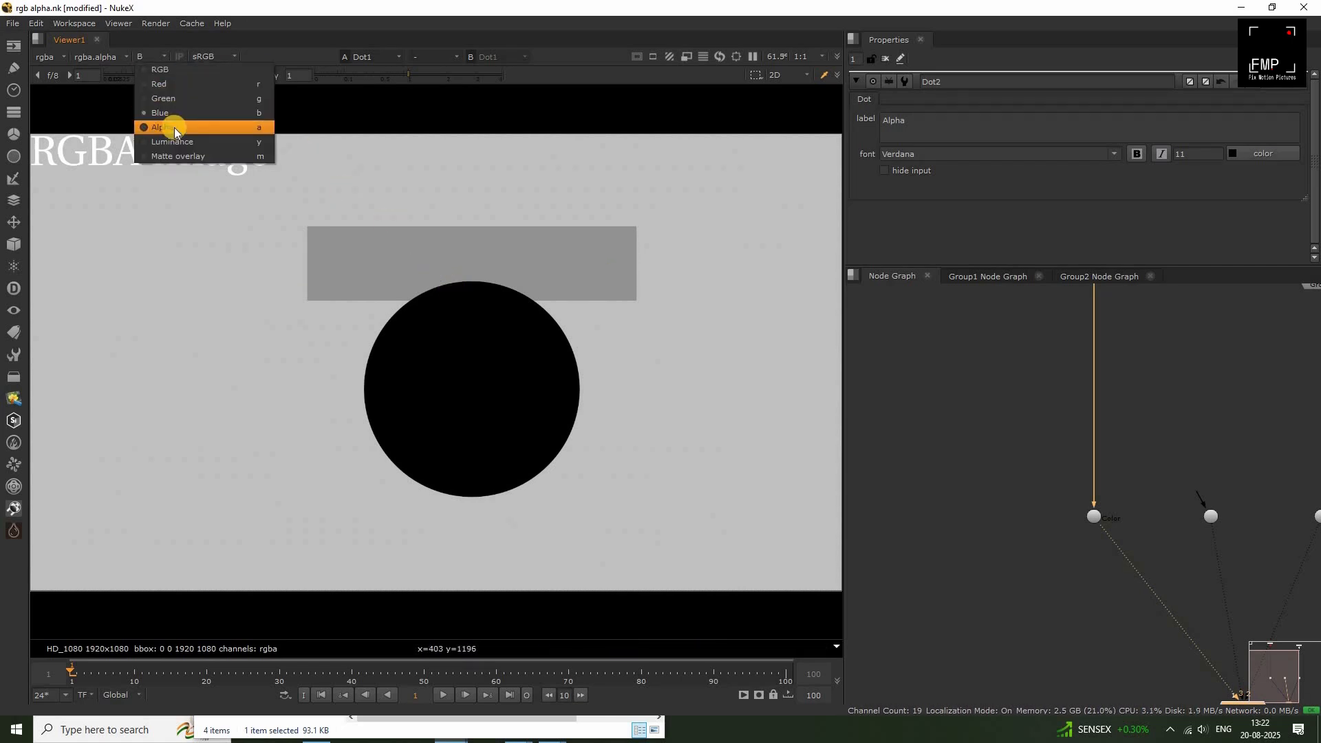
{"action": "left_click", "coordinate": [175, 127]}
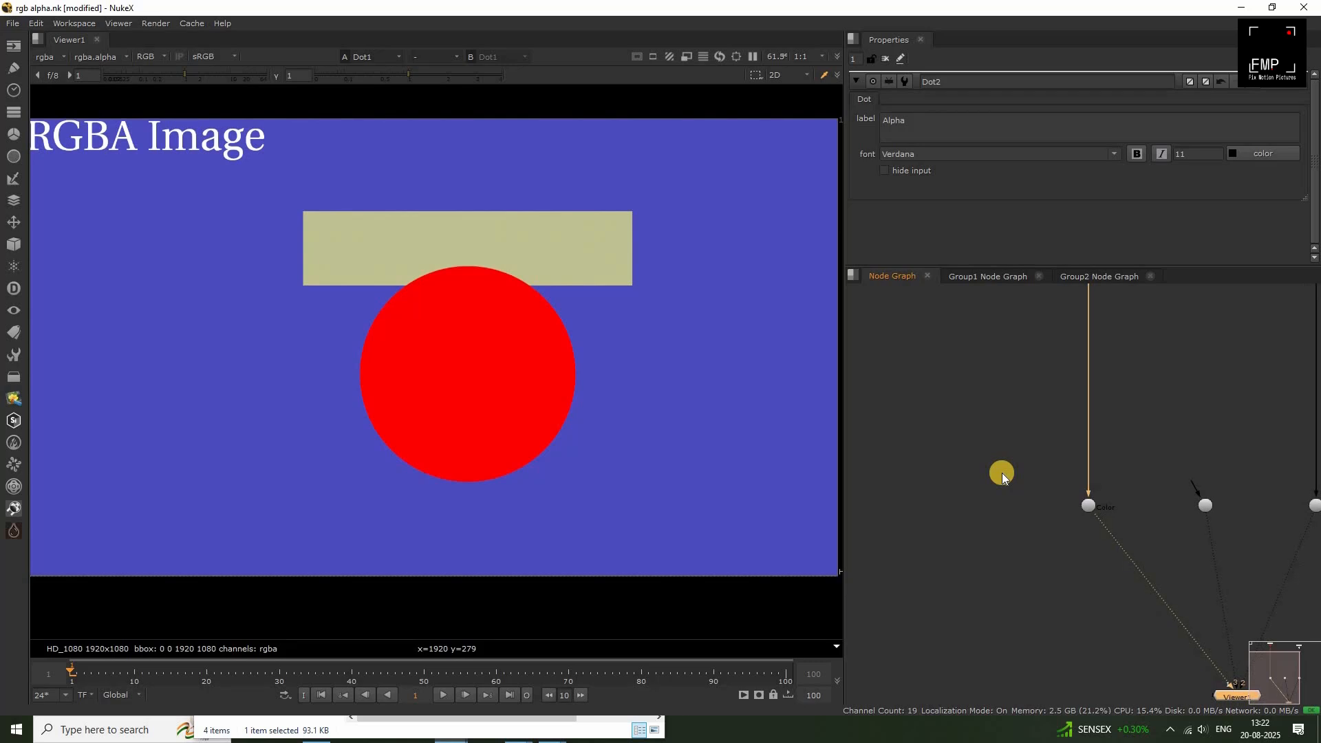
Compare the labelled alpha matte with the RGBA image by alternating between the two viewer inputs.
{"action": "key", "text": "2"}
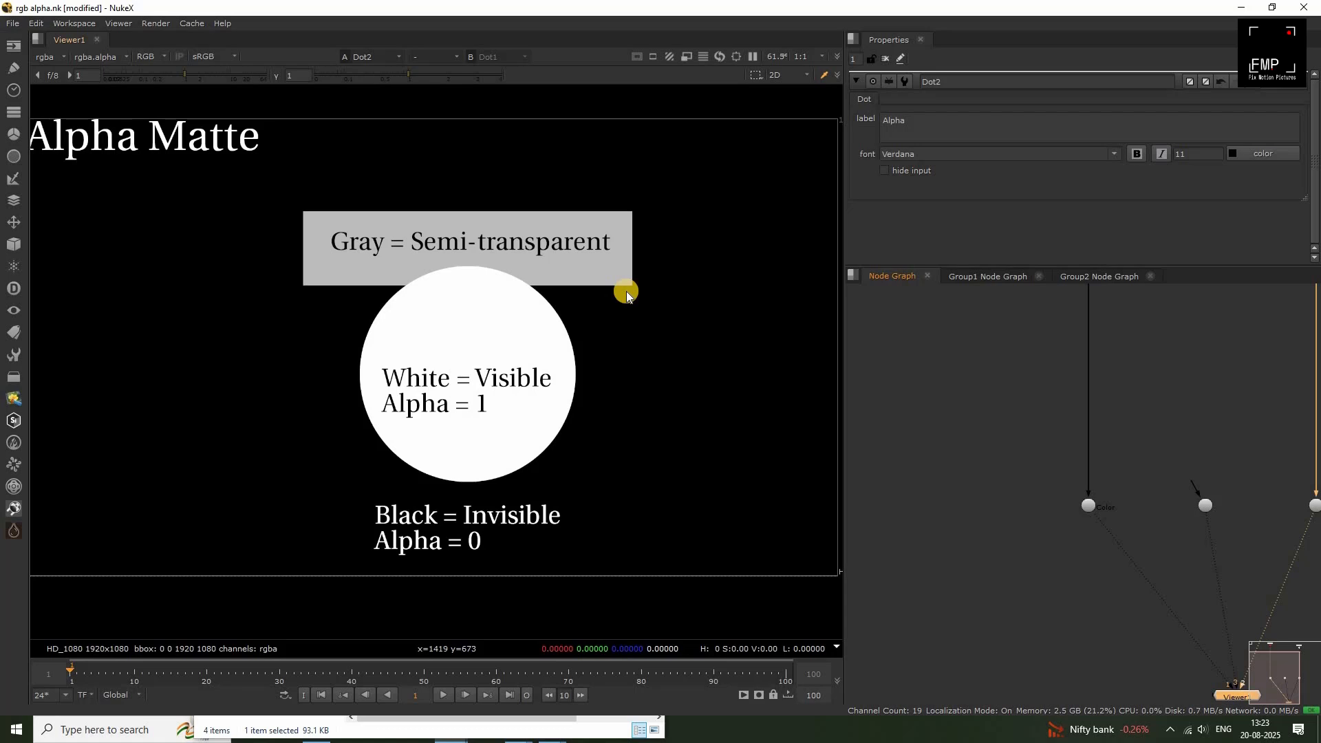
{"action": "key", "text": "1"}
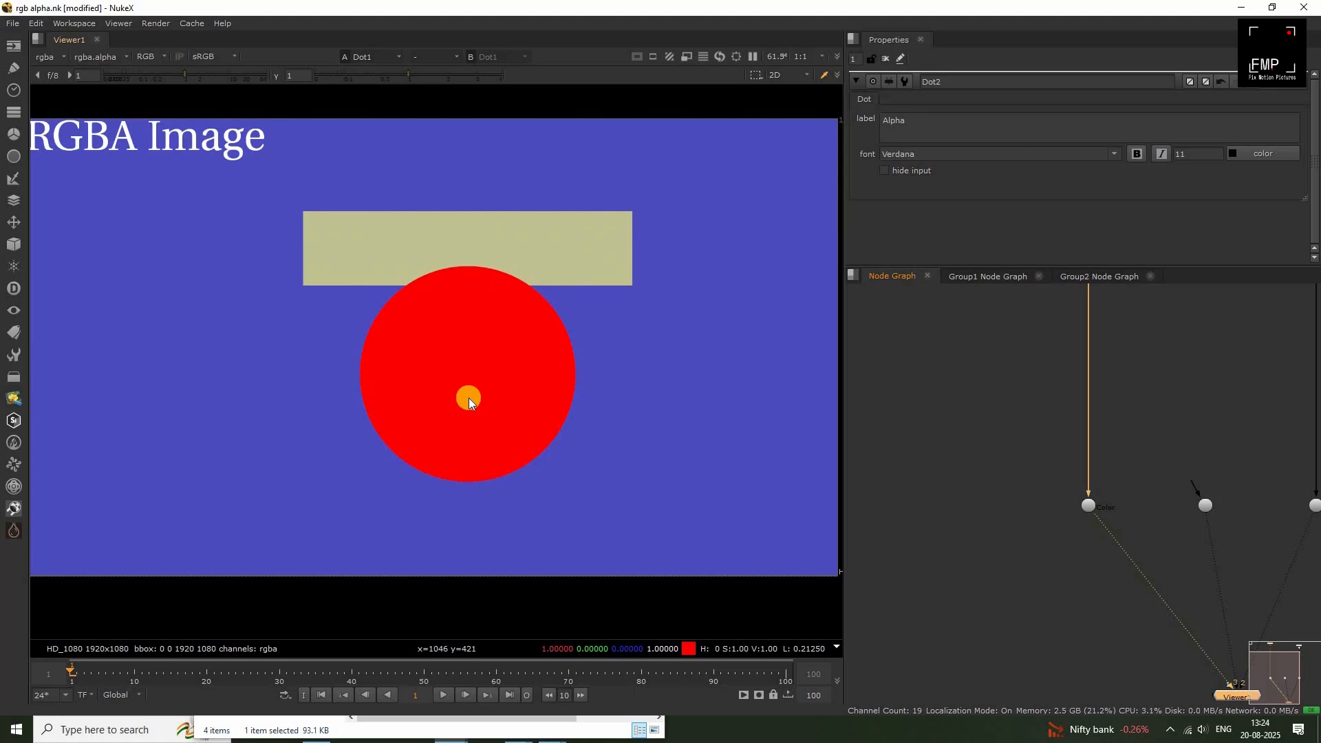
{"action": "key", "text": "2"}
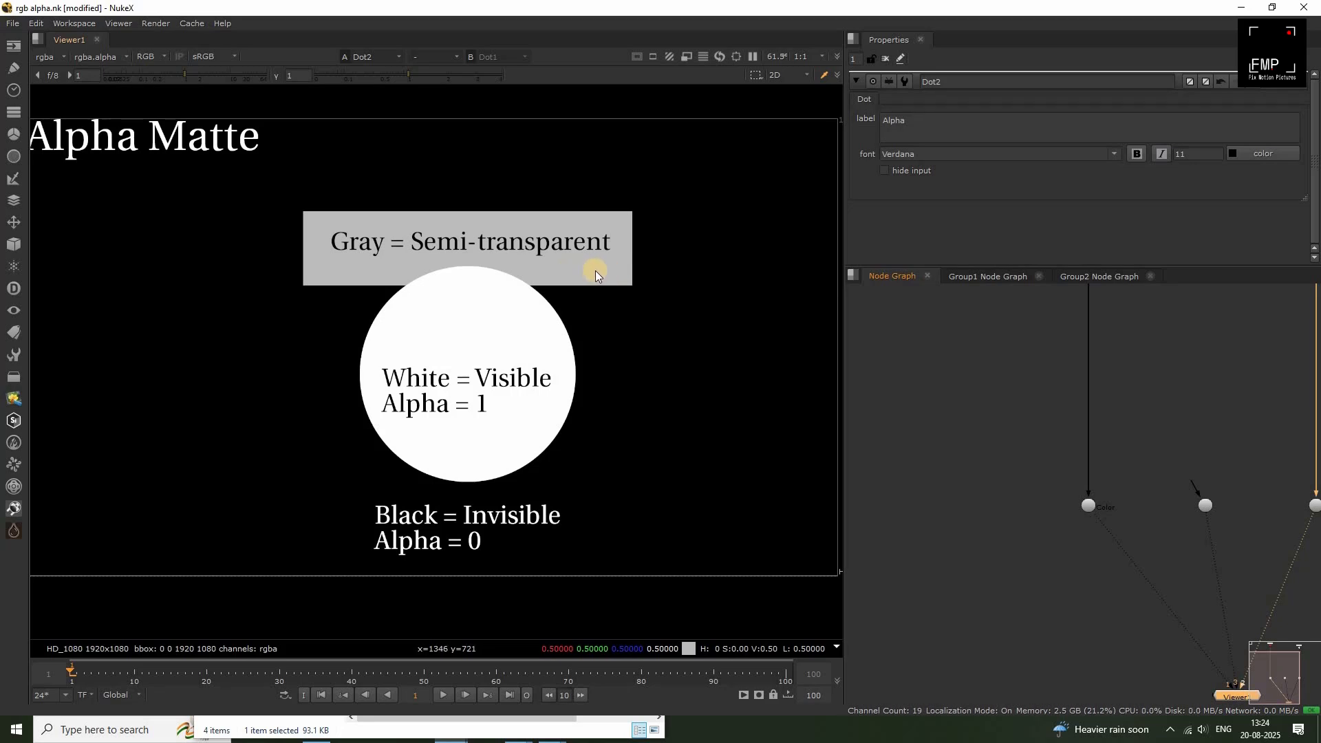
{"action": "key", "text": "1"}
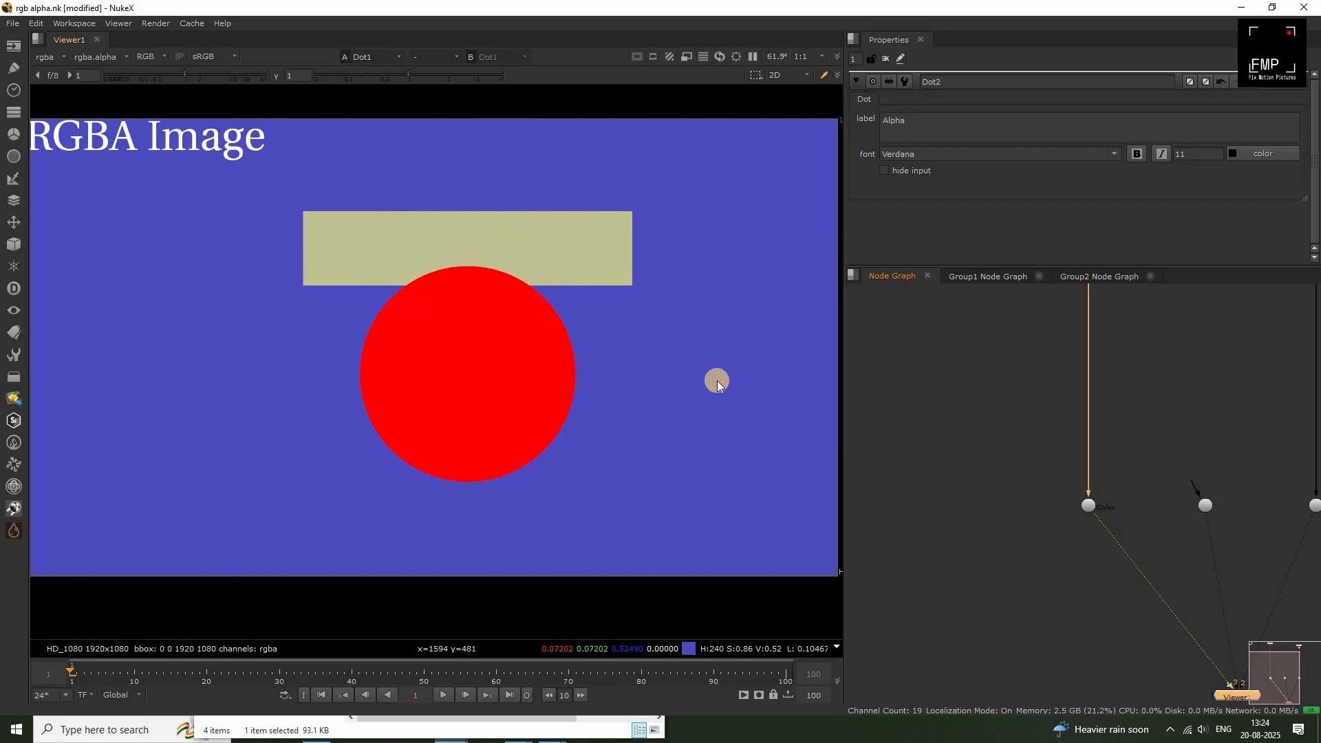
Add a Premult node below the Color dot and view its output, sampling the background pixels.
{"action": "left_click", "coordinate": [963, 509]}
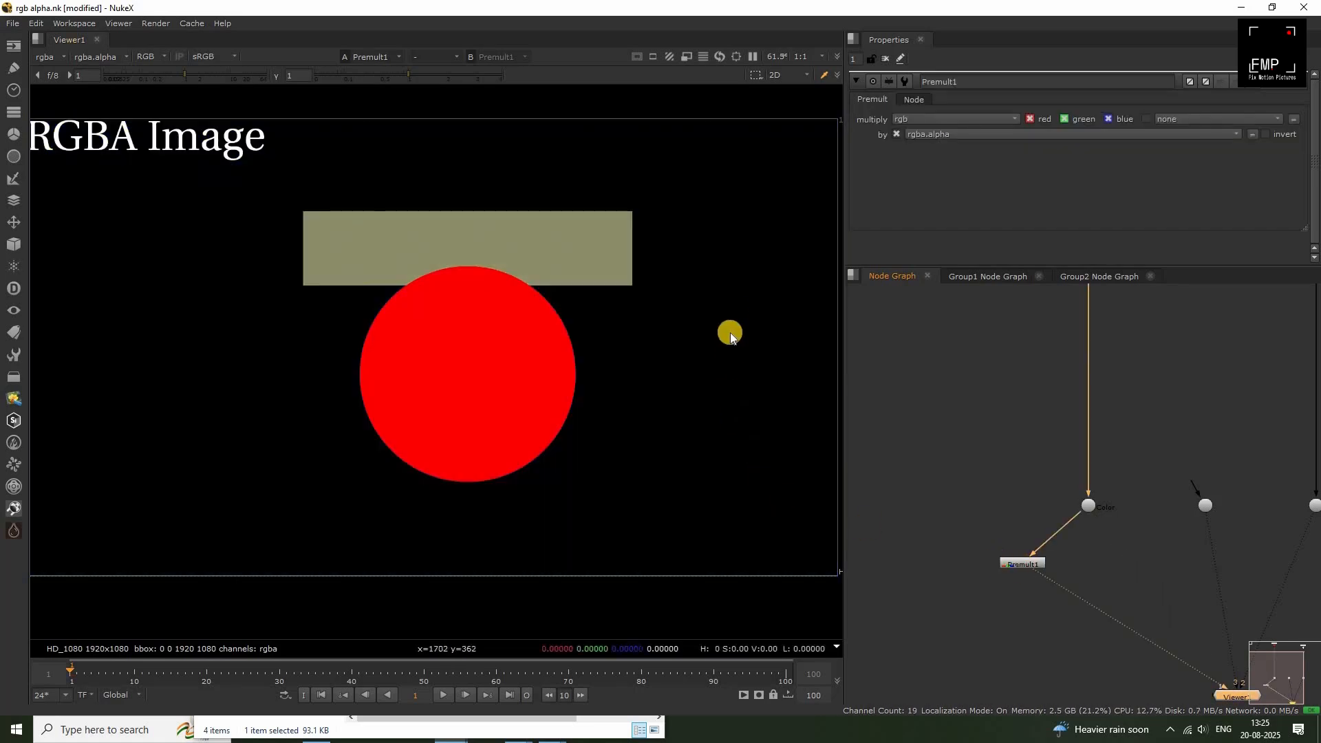
{"action": "left_click_drag", "start_coordinate": [736, 317], "coordinate": [675, 422]}
{"action": "left_click_drag", "start_coordinate": [710, 347], "coordinate": [673, 440]}
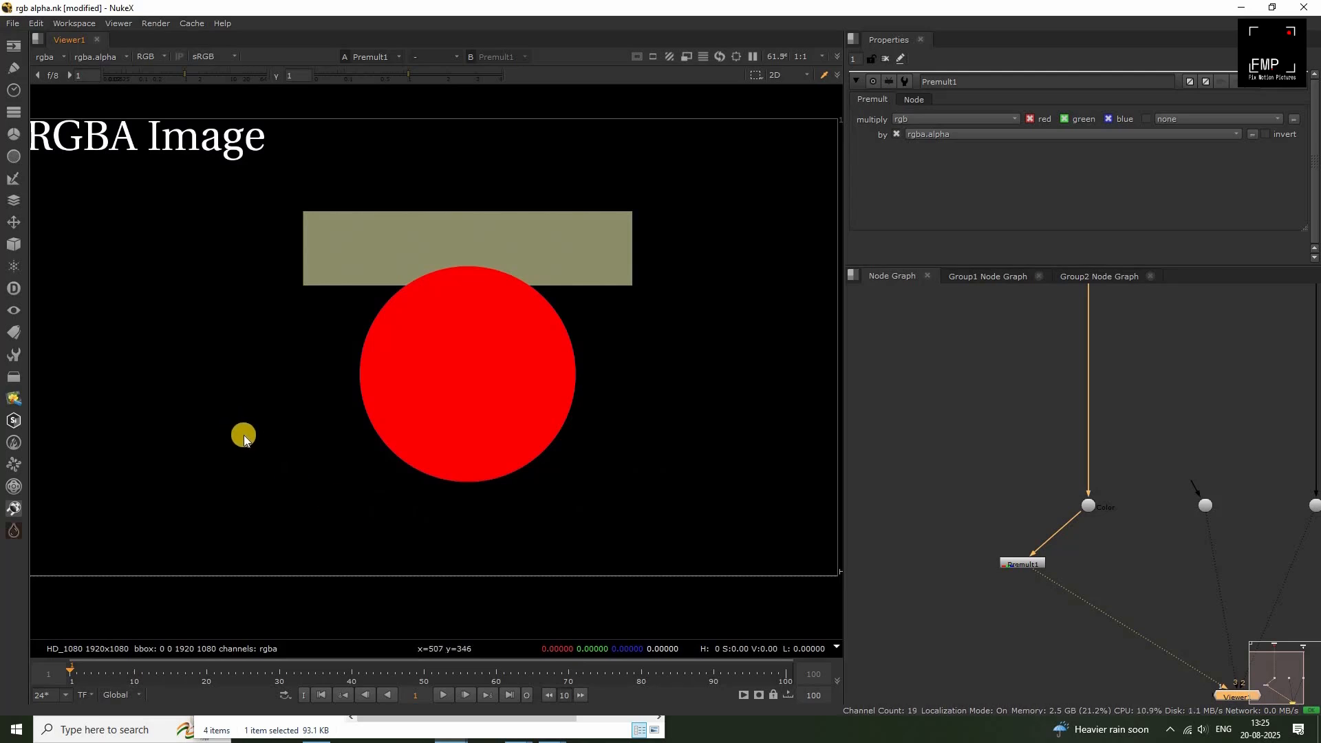
{"action": "scroll", "coordinate": [317, 418], "scroll_direction": "down", "scroll_amount": 2}
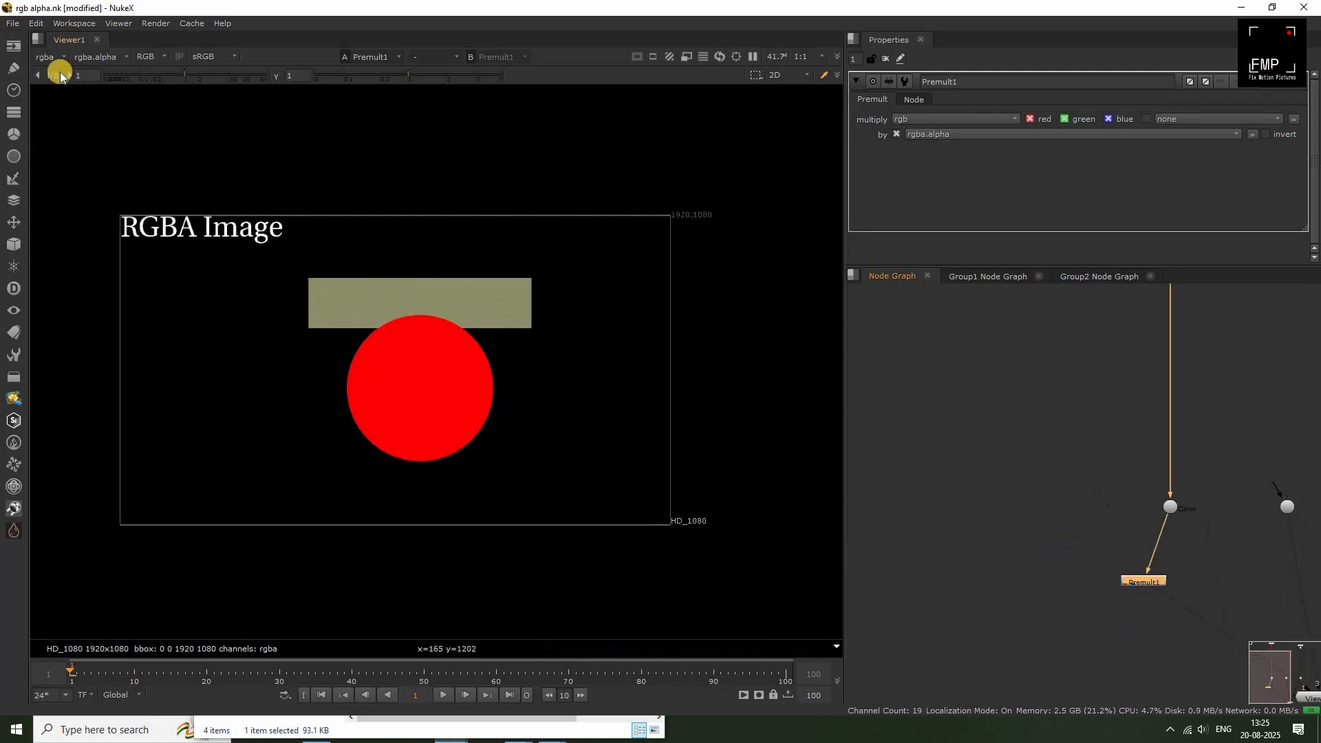
Add a ColorBars node beside the Color branch and view it, with PAL enabled and bar intensity set to 0.8.
{"action": "left_click", "coordinate": [12, 48]}
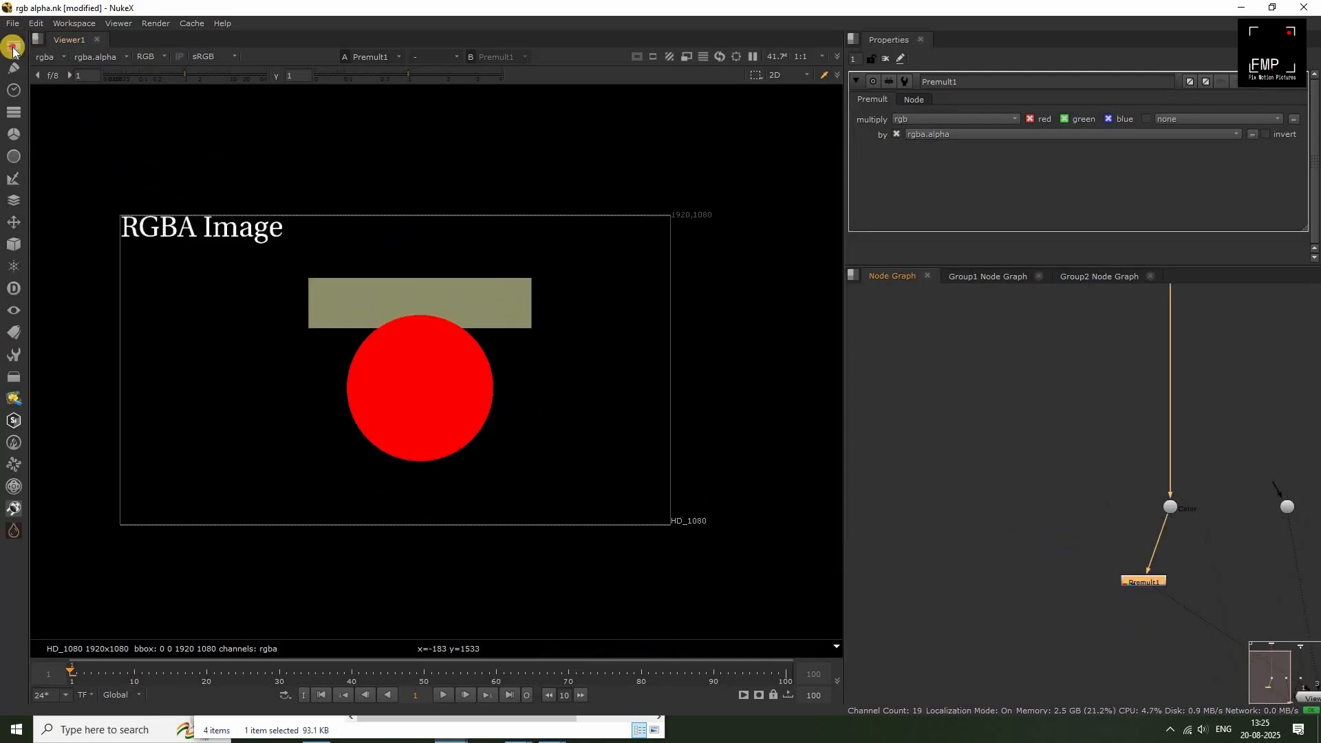
{"action": "left_click", "coordinate": [58, 157]}
{"action": "left_click", "coordinate": [997, 476]}
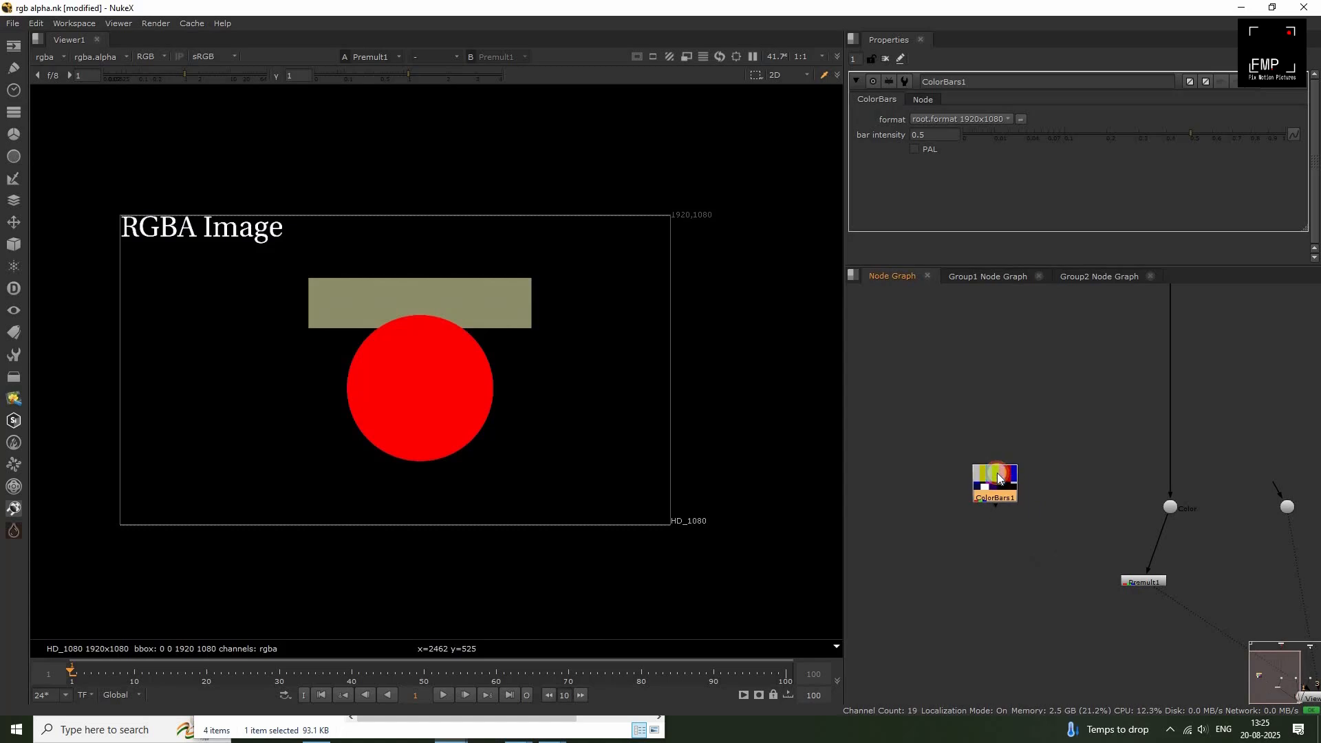
{"action": "key", "text": "1"}
{"action": "left_click", "coordinate": [915, 149]}
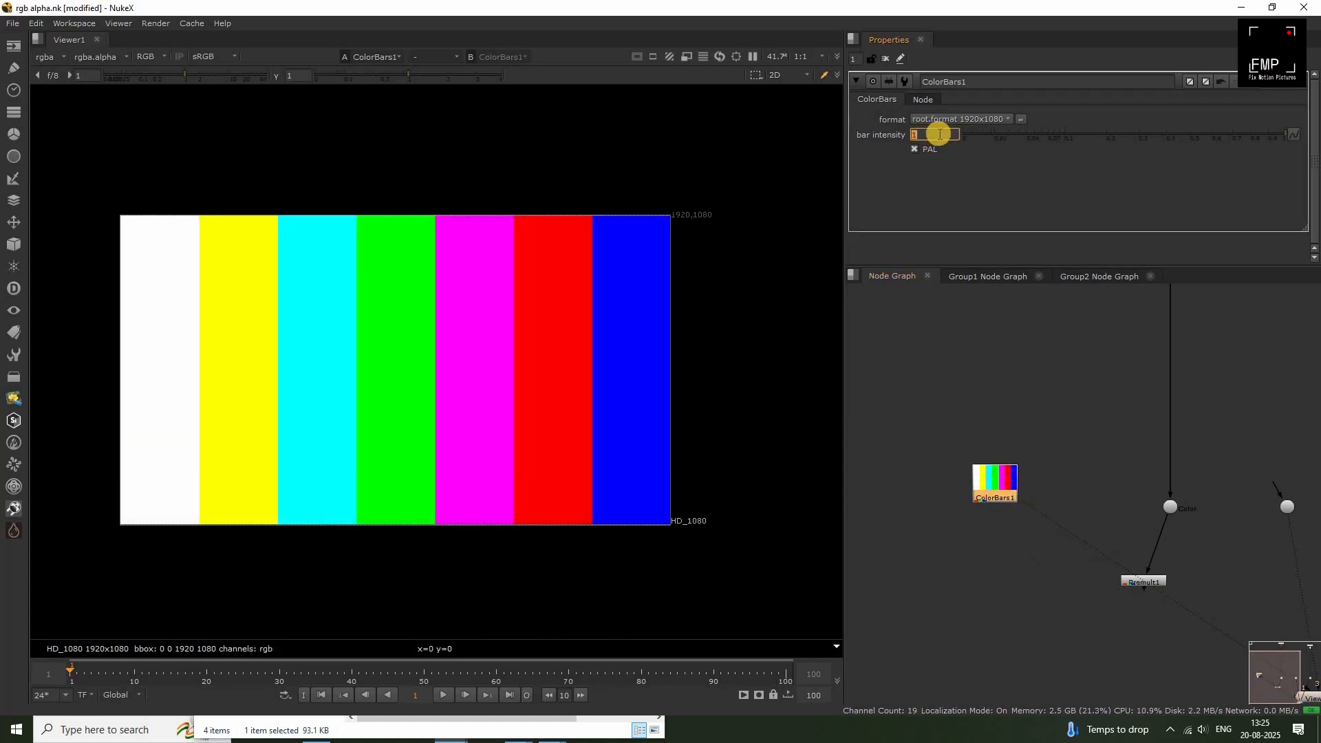
{"action": "type", "text": "0.8"}
{"action": "left_click_drag", "start_coordinate": [989, 483], "coordinate": [935, 488]}
Merge the unpremultiplied Color dot (A) over the color bars (B), place the Merge node below them and view it.
{"action": "left_click", "coordinate": [1001, 481]}
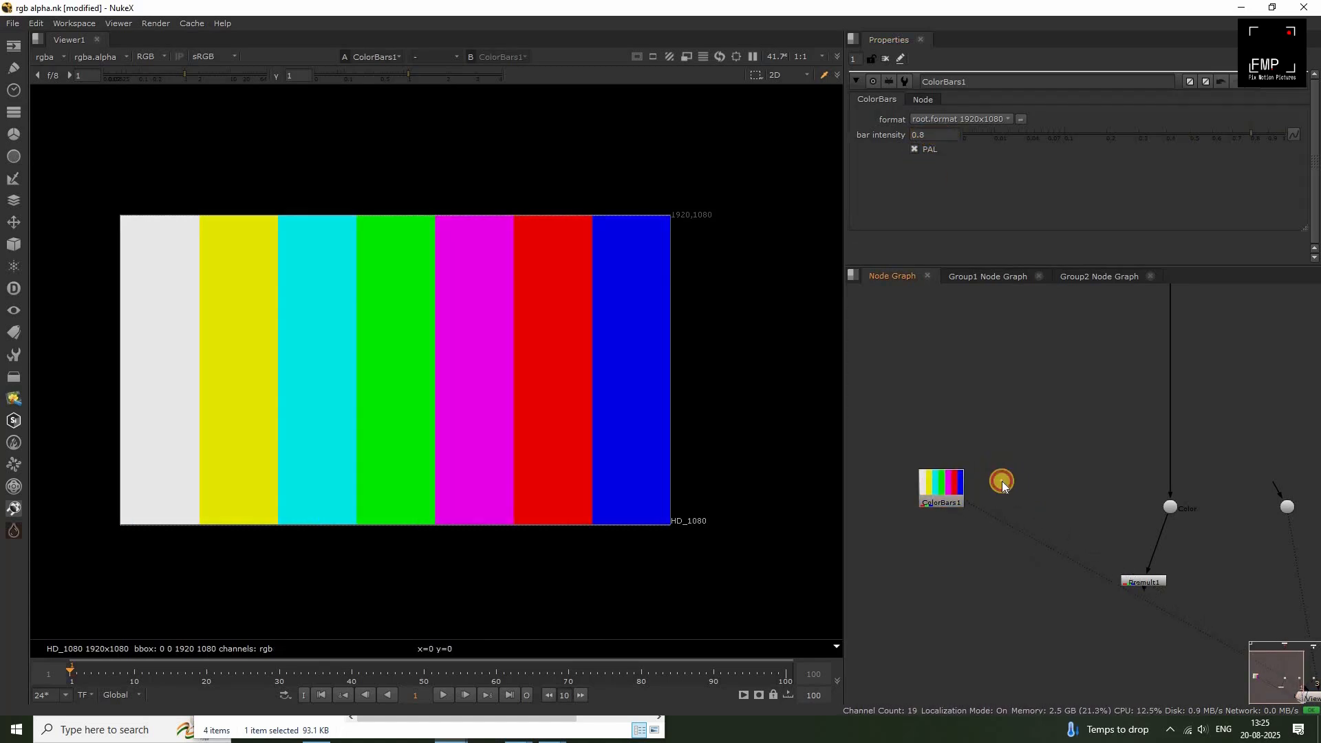
{"action": "key", "text": "m"}
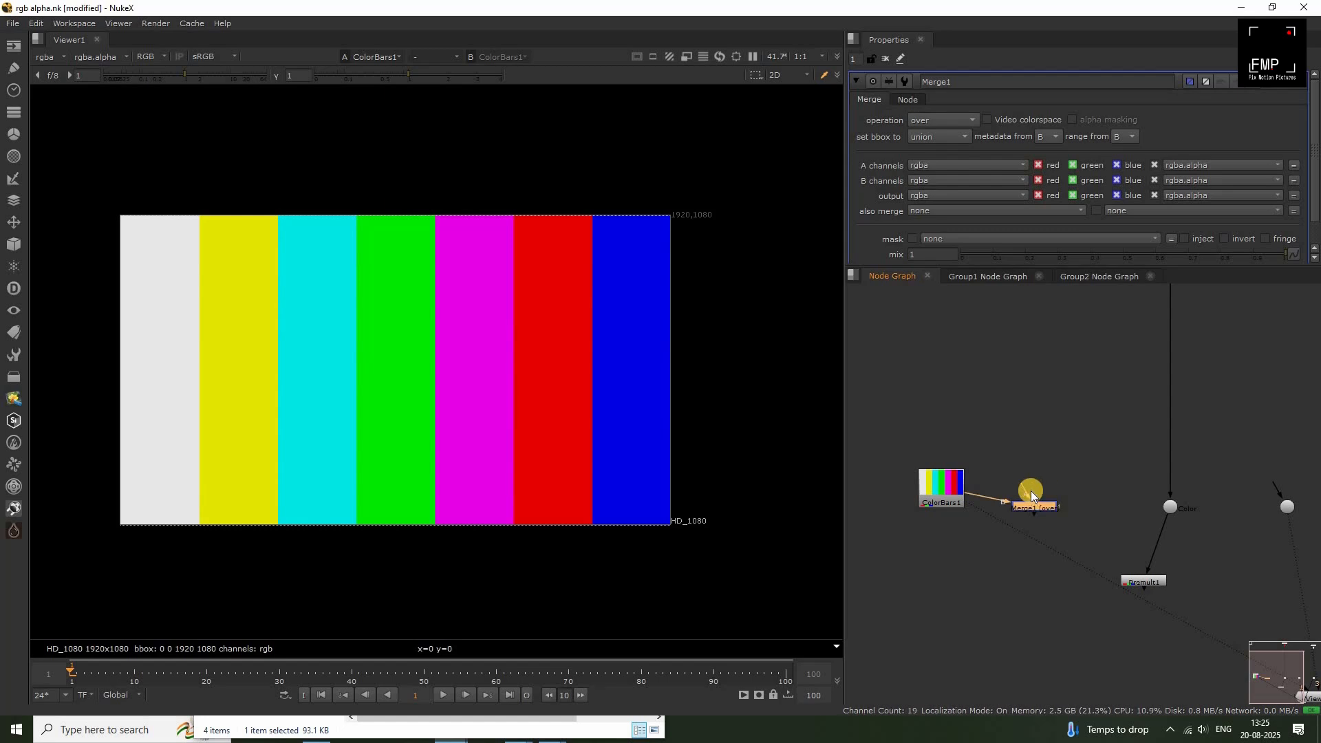
{"action": "left_click_drag", "start_coordinate": [1025, 490], "coordinate": [1170, 507]}
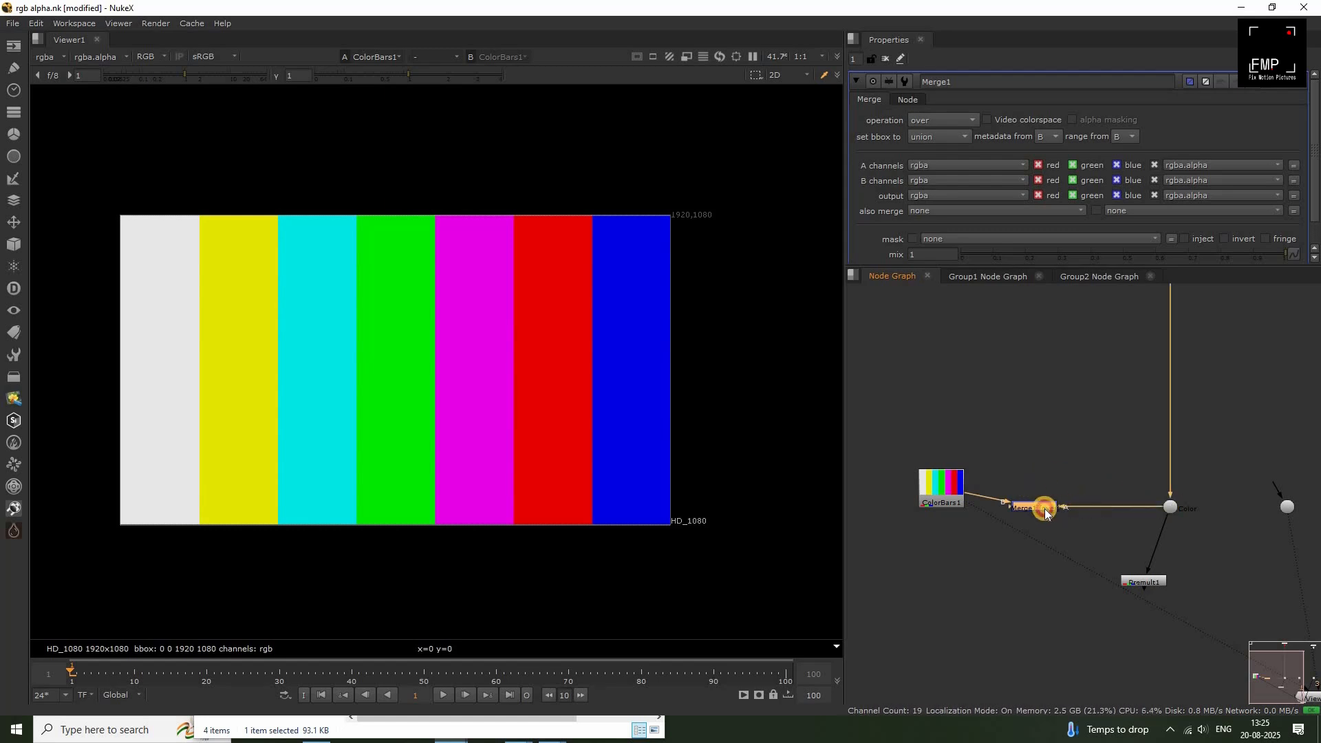
{"action": "key", "text": "1"}
{"action": "left_click_drag", "start_coordinate": [1045, 513], "coordinate": [1023, 575]}
{"action": "scroll", "coordinate": [695, 472], "scroll_direction": "up", "scroll_amount": 1}
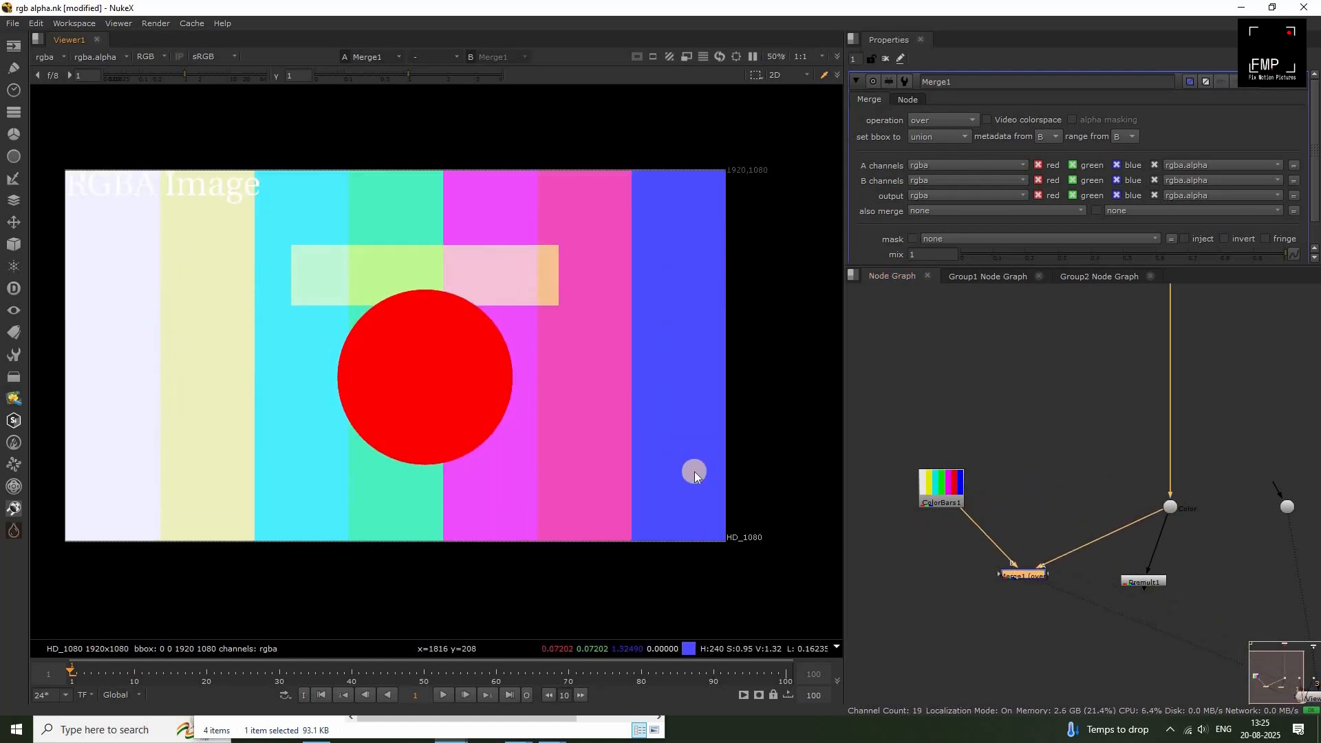
Compare the plain color bars with the Merge output, sampling pixels across the background.
{"action": "left_click", "coordinate": [941, 487]}
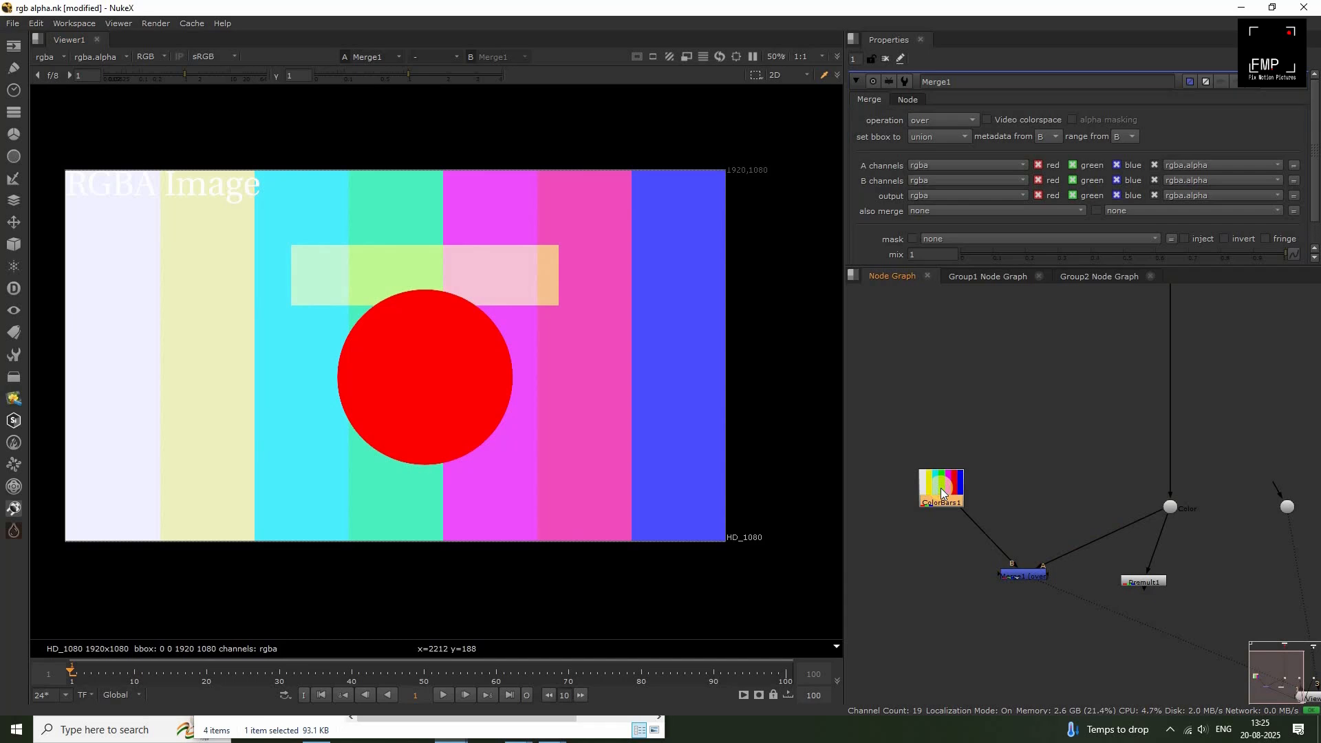
{"action": "key", "text": "1"}
{"action": "left_click_drag", "start_coordinate": [84, 226], "coordinate": [675, 433], "text": "ctrl+shift"}
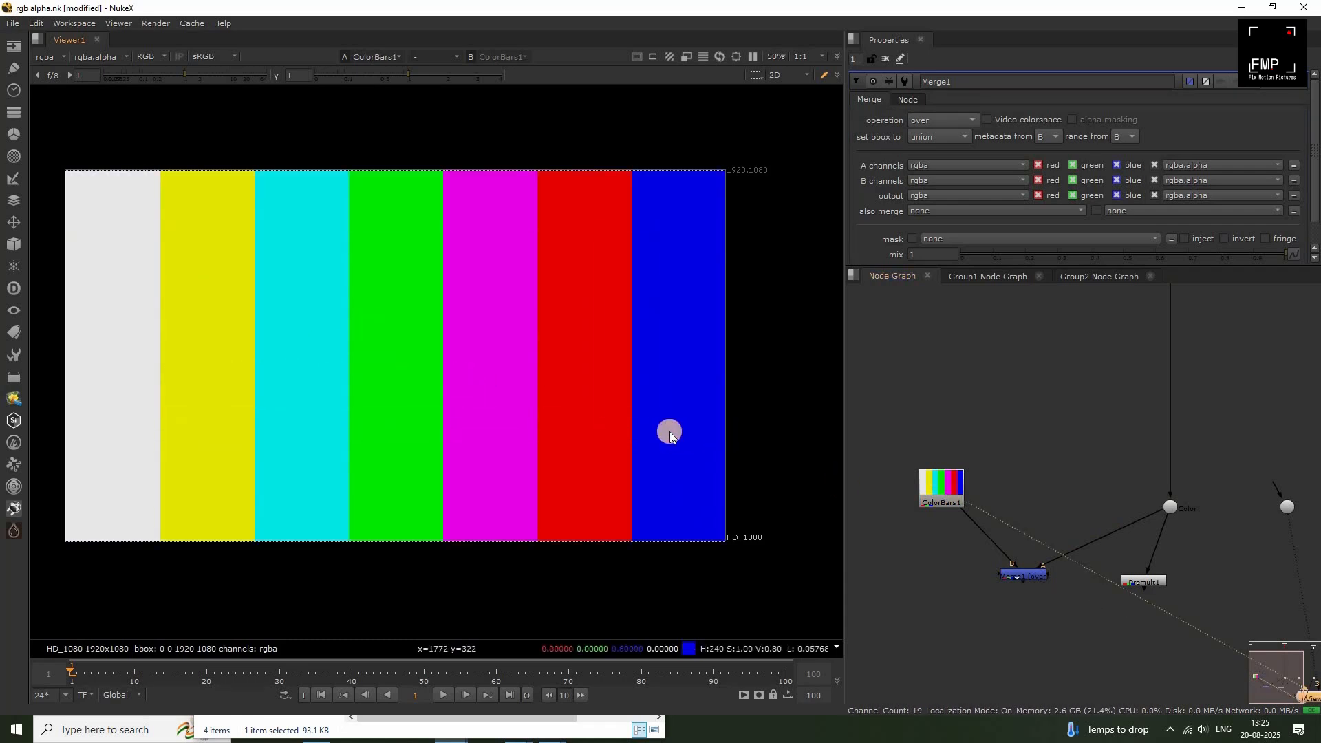
{"action": "left_click", "coordinate": [1023, 575]}
{"action": "key", "text": "1"}
{"action": "left_click_drag", "start_coordinate": [671, 260], "coordinate": [616, 392], "text": "ctrl+shift"}
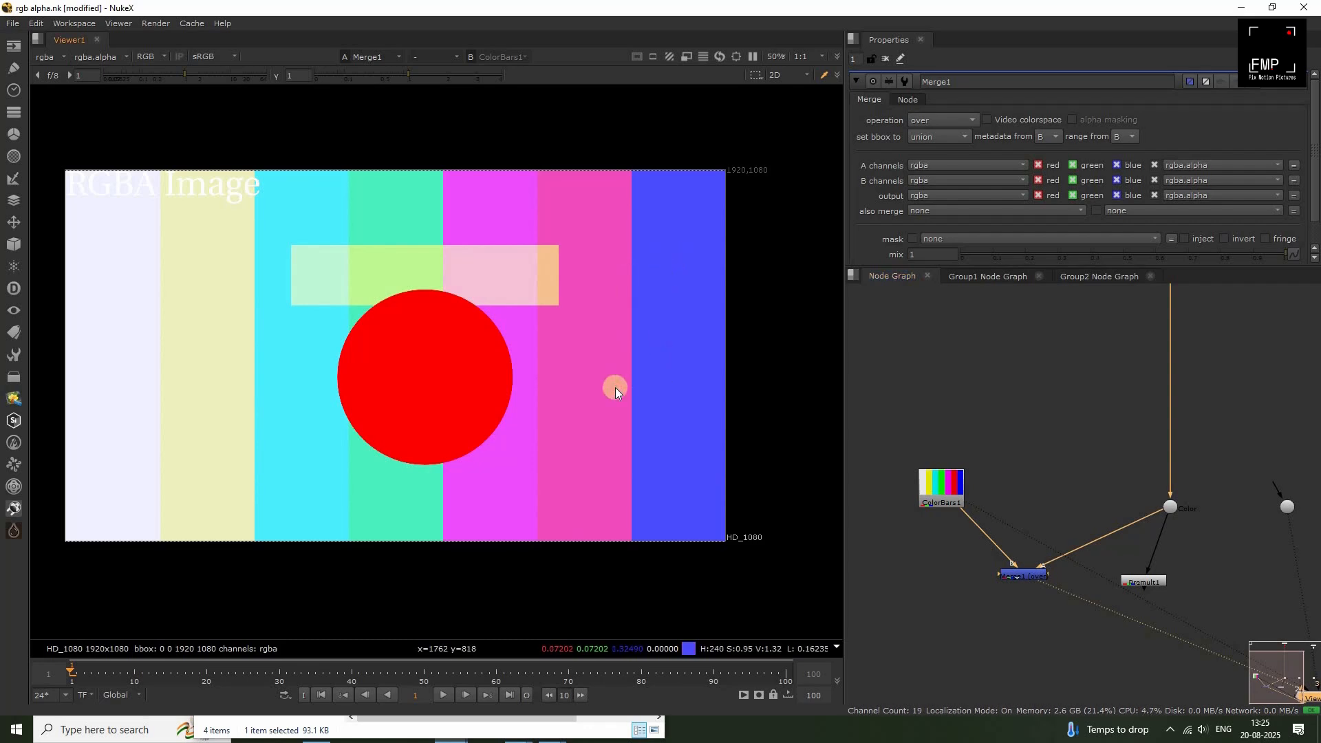
Examine the unpremultiplied Color dot's background pixels and alternate between that image and the color bars.
{"action": "key", "text": "1"}
{"action": "key", "text": "1"}
{"action": "key", "text": "2"}
{"action": "left_click_drag", "start_coordinate": [1192, 527], "coordinate": [1112, 477]}
{"action": "key", "text": "1"}
{"action": "left_click_drag", "start_coordinate": [653, 287], "coordinate": [619, 397]}
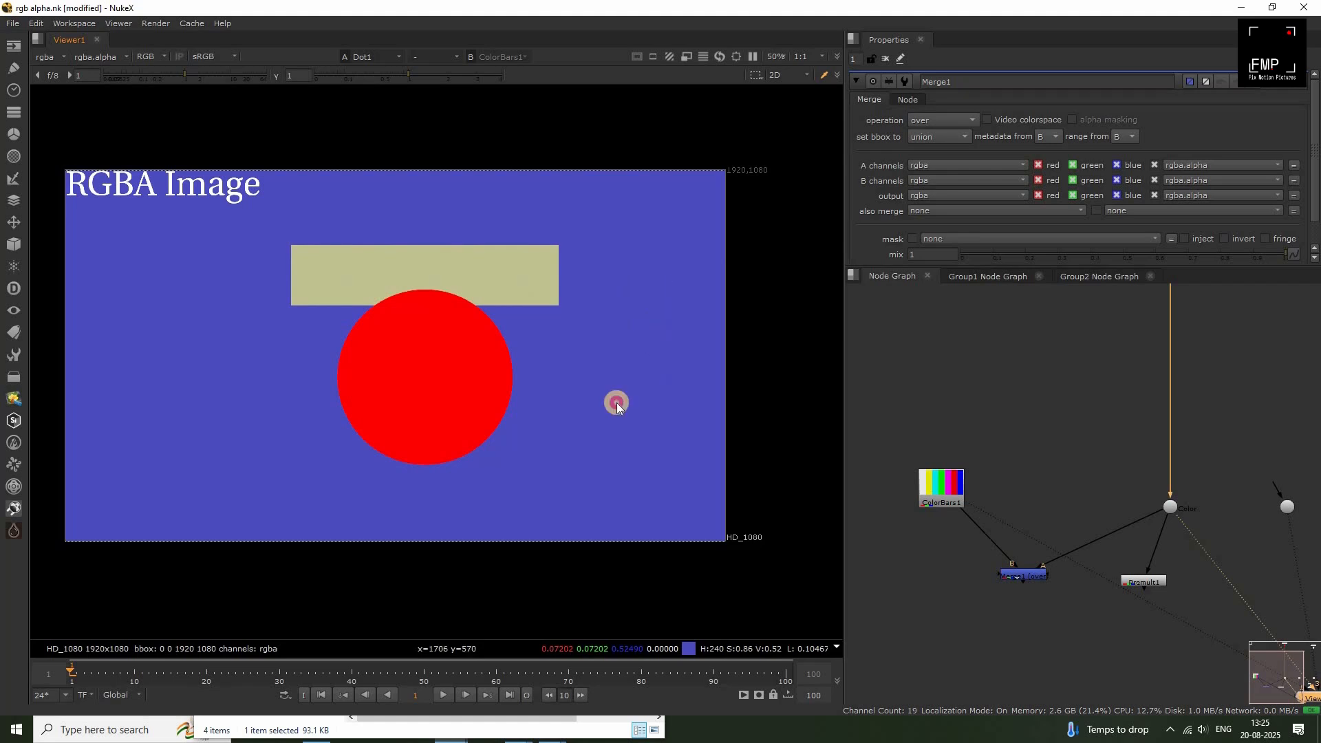
{"action": "left_click", "coordinate": [943, 489]}
{"action": "key", "text": "1"}
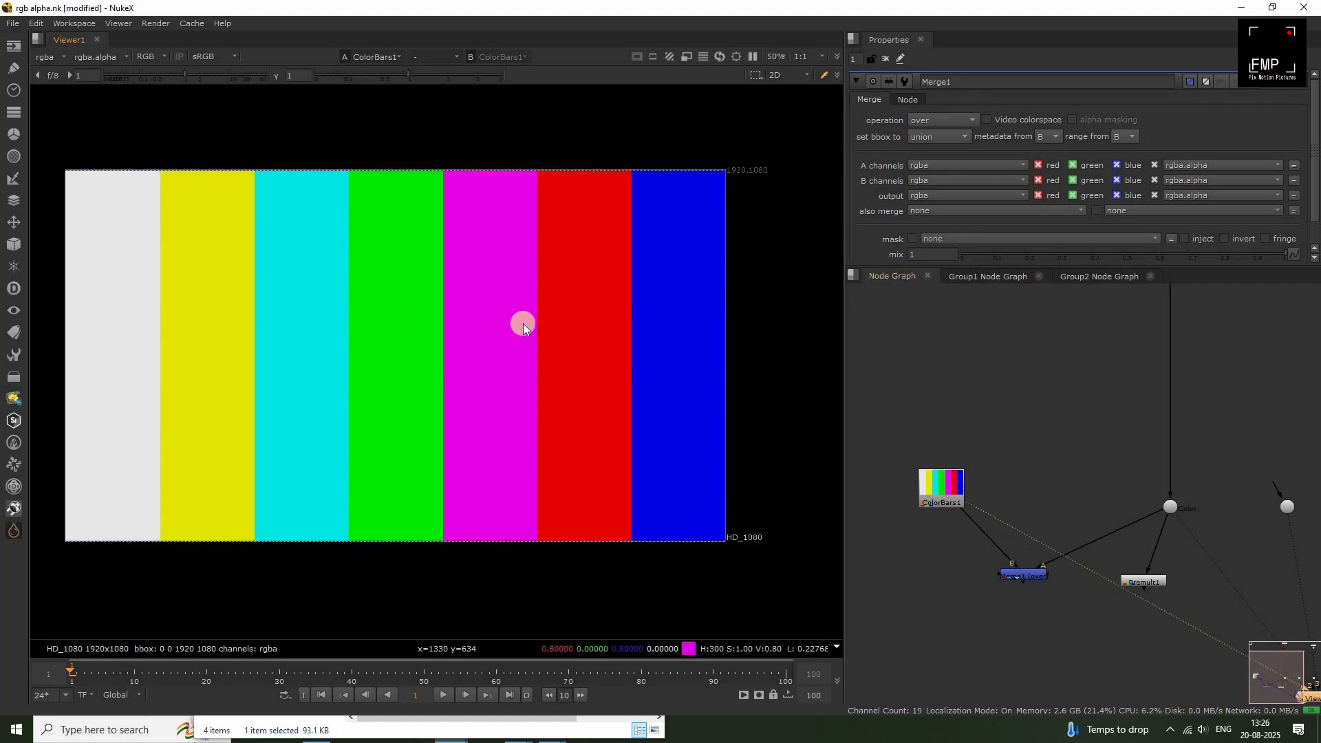
{"action": "key", "text": "2"}
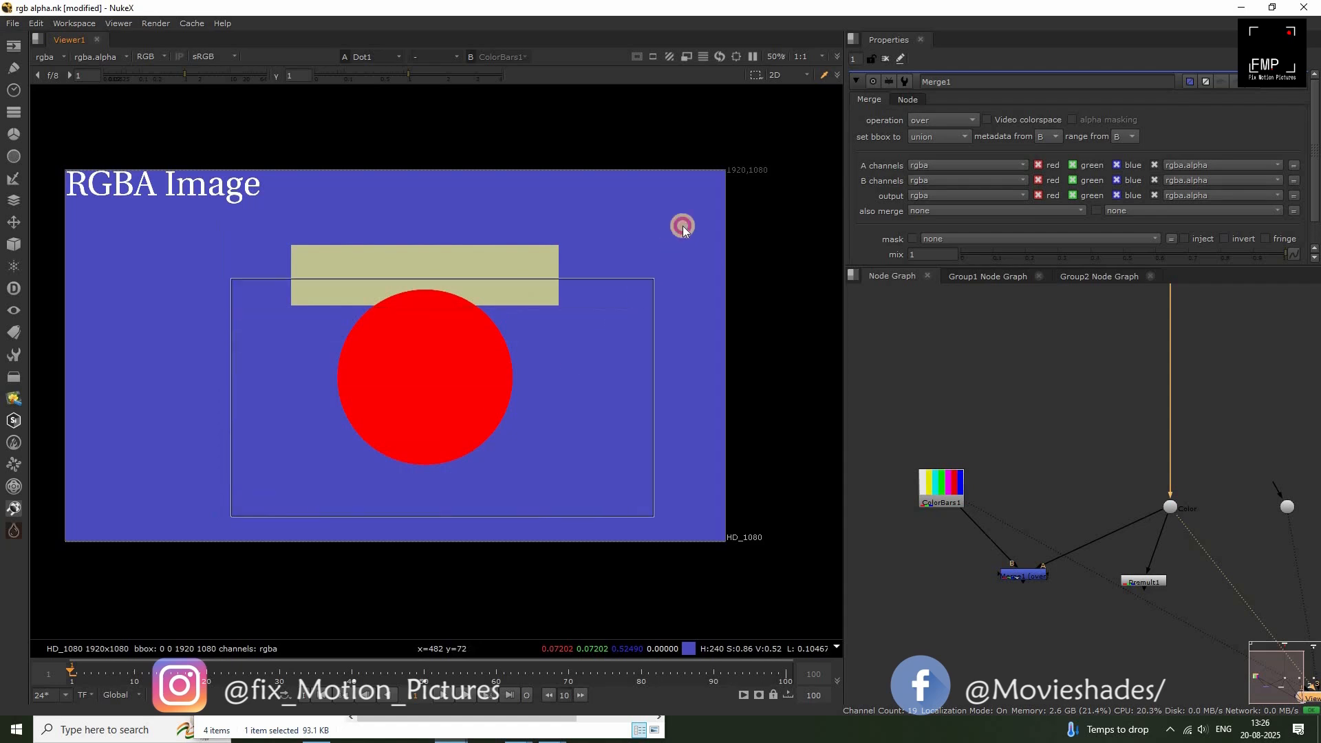
Feed the Merge node's A input from the Premult node instead of the Color dot and view the merged result.
{"action": "left_click_drag", "start_coordinate": [1142, 582], "coordinate": [1151, 552]}
{"action": "left_click", "coordinate": [964, 502]}
{"action": "key", "text": "1"}
{"action": "left_click", "coordinate": [1027, 576]}
{"action": "key", "text": "1"}
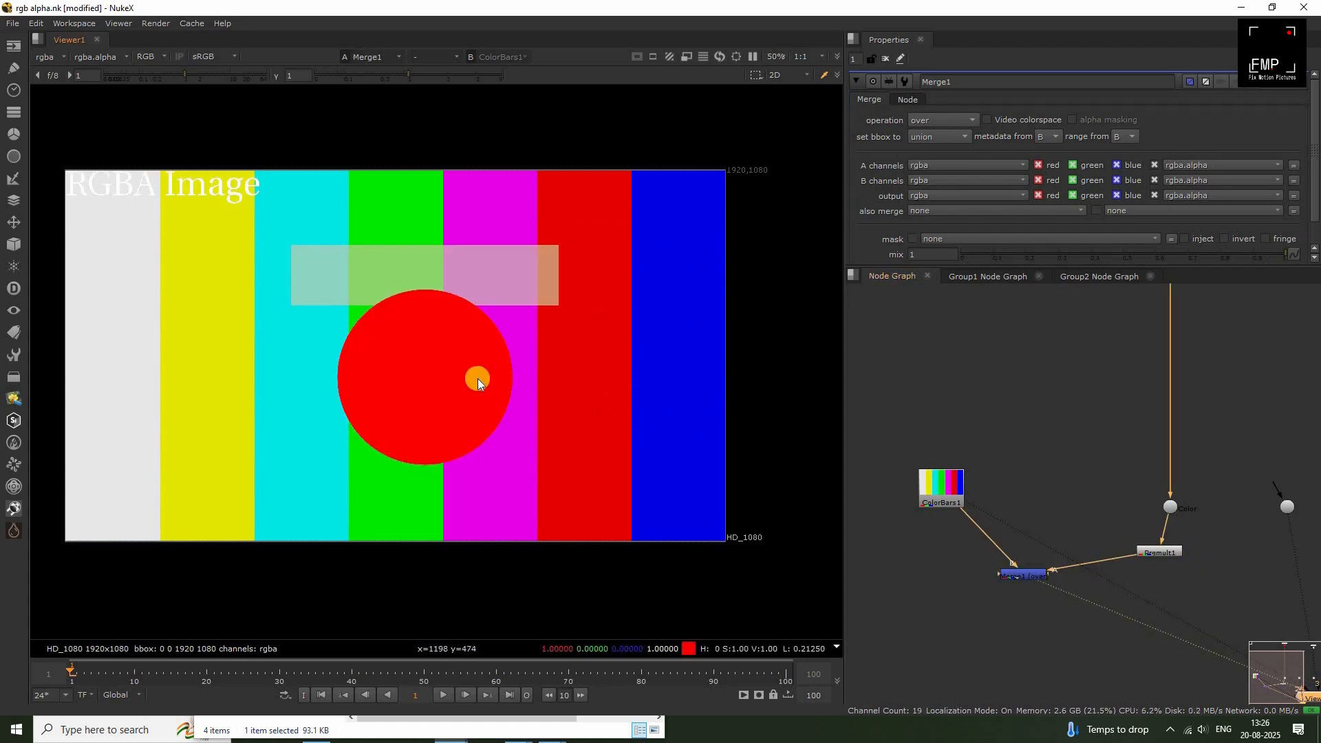
Compare the circle in the merged result with the alpha matte and the original RGBA image.
{"action": "scroll", "coordinate": [421, 378], "scroll_direction": "up", "scroll_amount": 3}
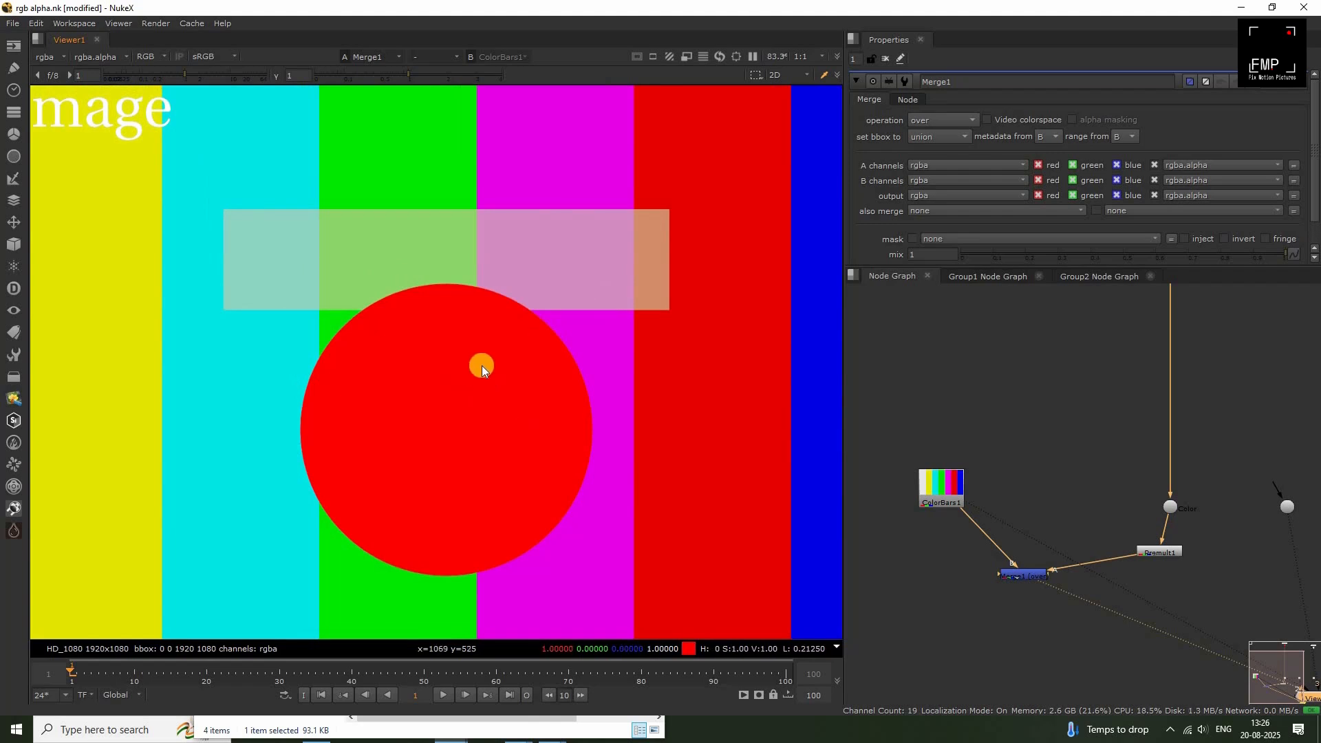
{"action": "left_click_drag", "start_coordinate": [421, 368], "coordinate": [374, 478]}
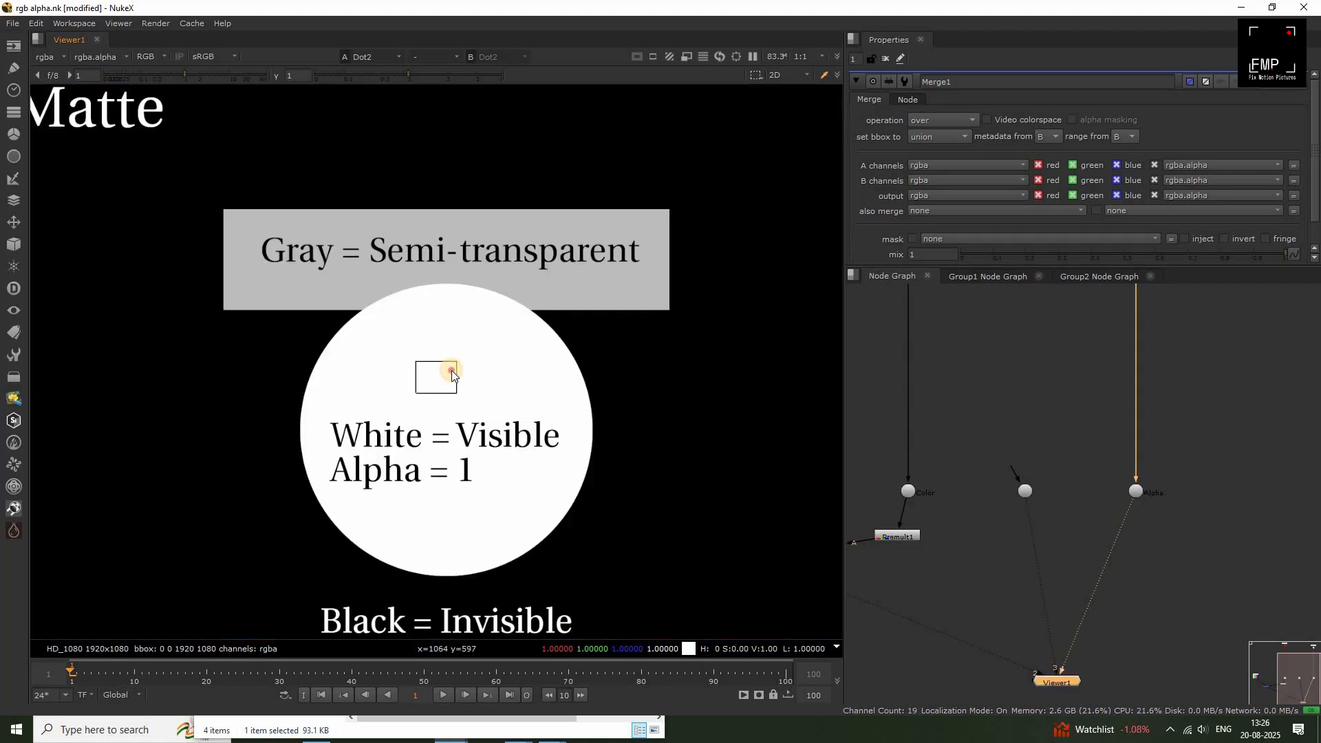
{"action": "middle_click_drag", "start_coordinate": [943, 584], "coordinate": [1080, 549]}
{"action": "key", "text": "2"}
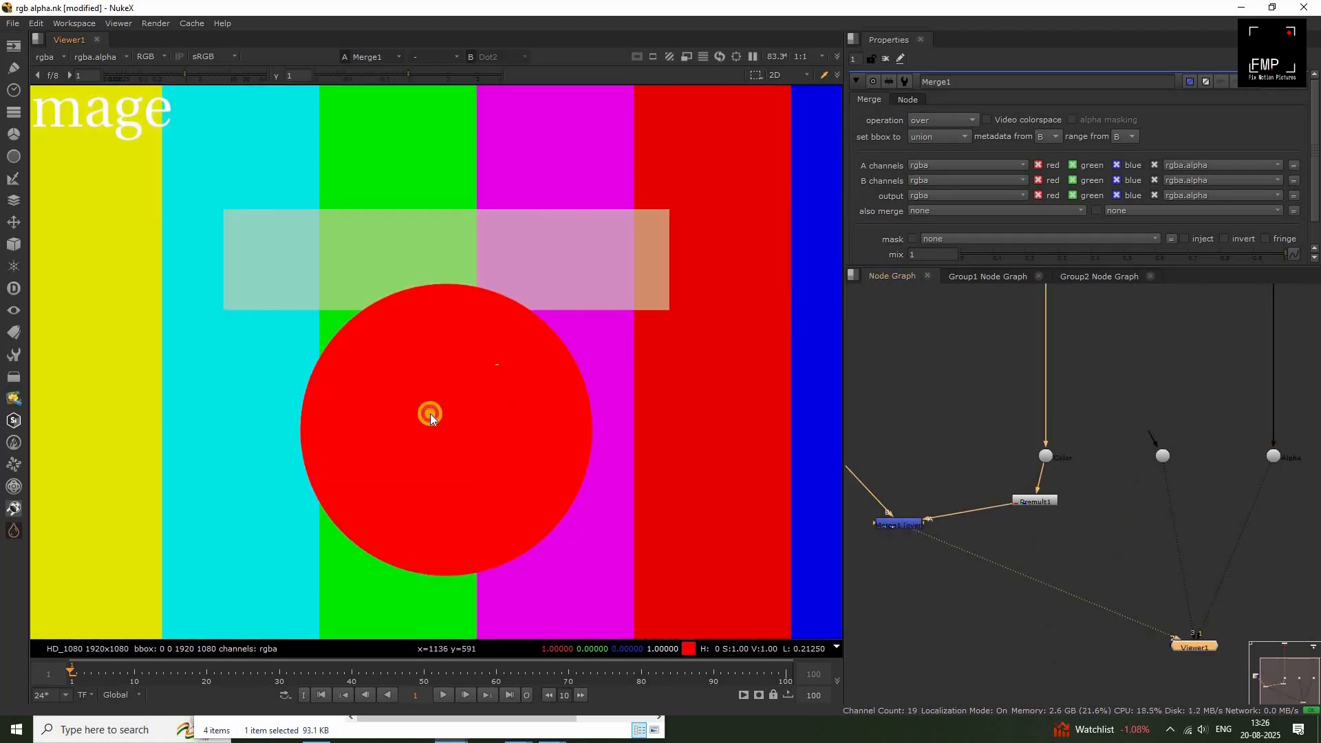
{"action": "middle_click_drag", "start_coordinate": [901, 482], "coordinate": [1062, 524]}
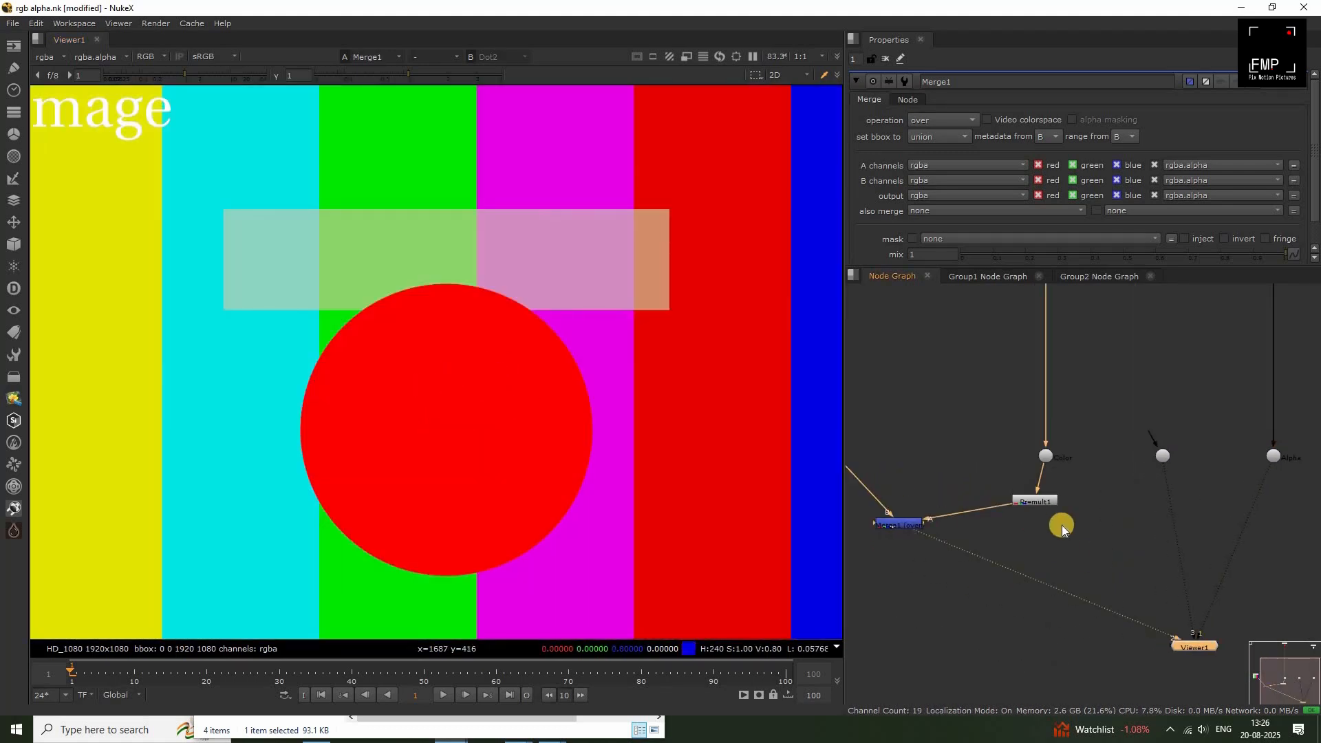
{"action": "key", "text": "1"}
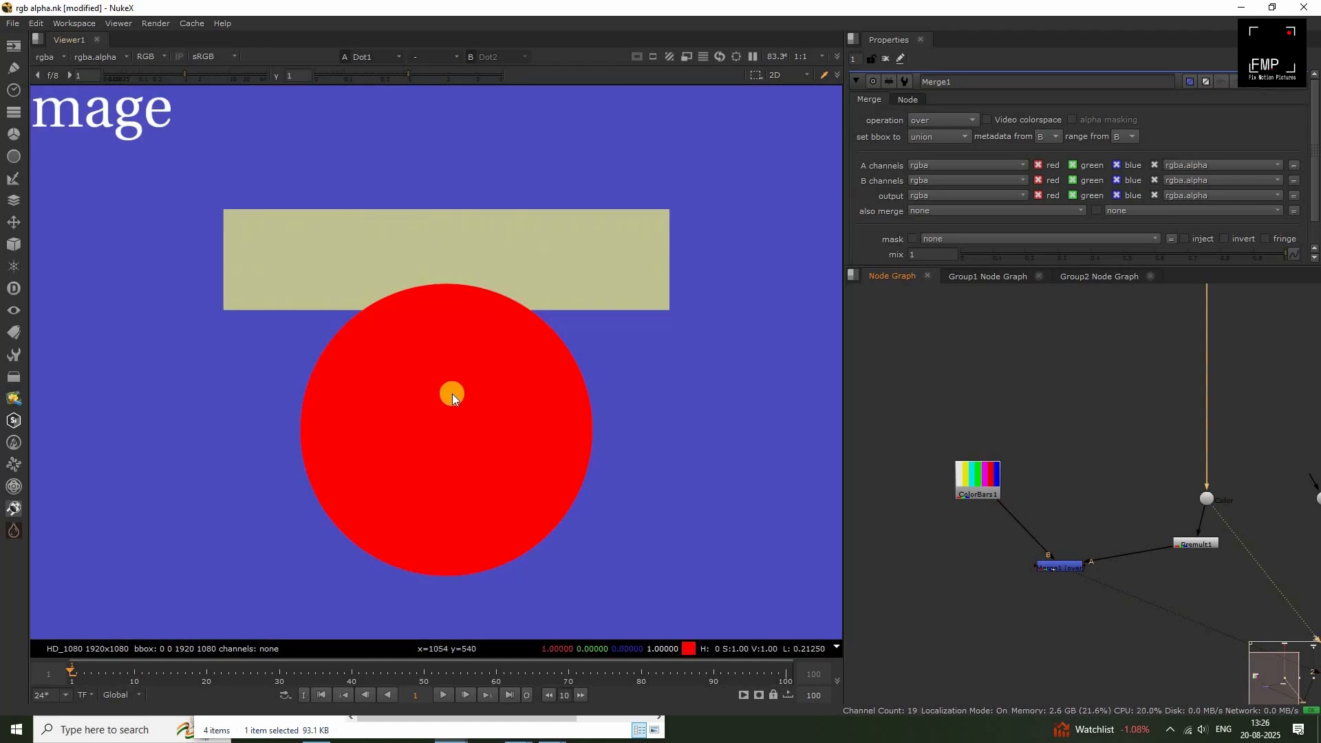
{"action": "key", "text": "3"}
{"action": "key", "text": "2"}
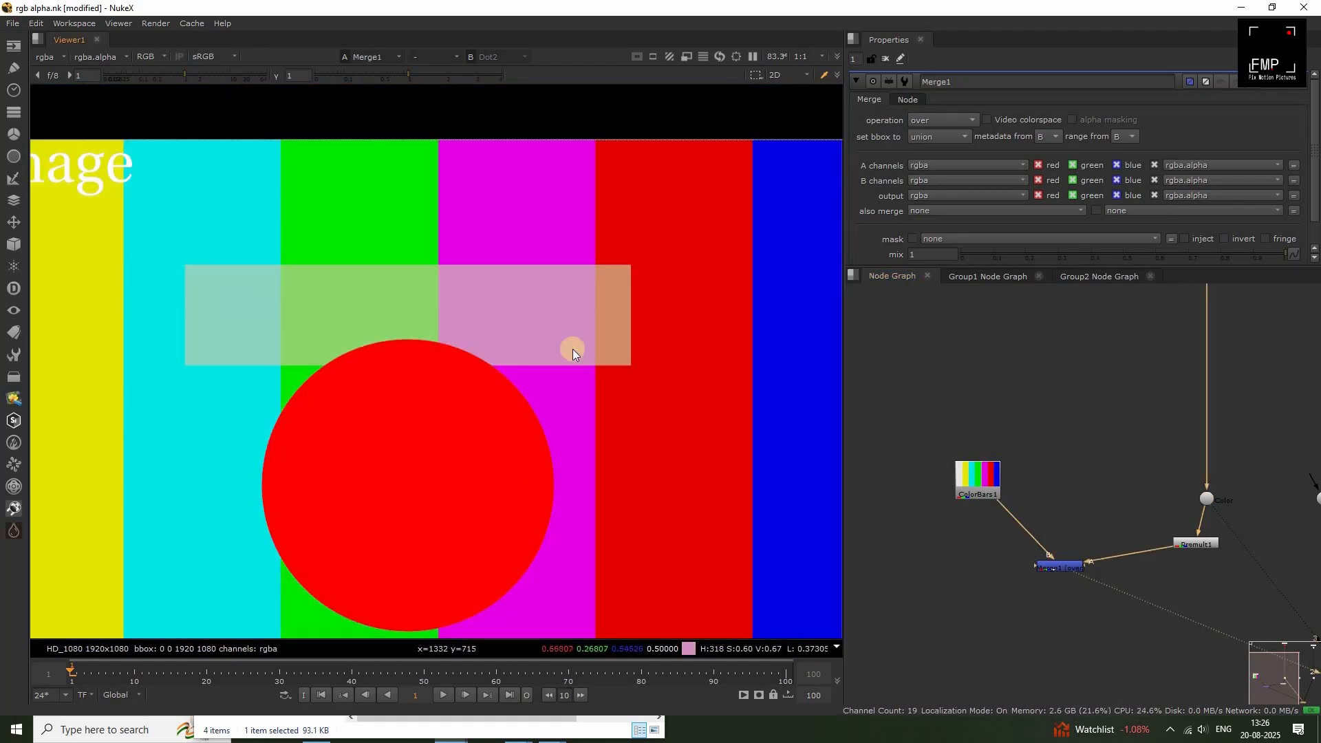
Sample pixels across the semi-transparent rectangle and the surrounding background in the merged result.
{"action": "left_click_drag", "start_coordinate": [595, 284], "coordinate": [376, 328]}
{"action": "mouse_move", "coordinate": [244, 296]}
{"action": "left_mouse_down"}
{"action": "mouse_move", "coordinate": [591, 313]}
{"action": "mouse_move", "coordinate": [587, 283]}
{"action": "left_mouse_up"}
{"action": "mouse_move", "coordinate": [422, 301]}
{"action": "left_mouse_down"}
{"action": "mouse_move", "coordinate": [449, 299]}
{"action": "mouse_move", "coordinate": [326, 300]}
{"action": "left_mouse_up"}
{"action": "left_click_drag", "start_coordinate": [186, 301], "coordinate": [608, 318]}
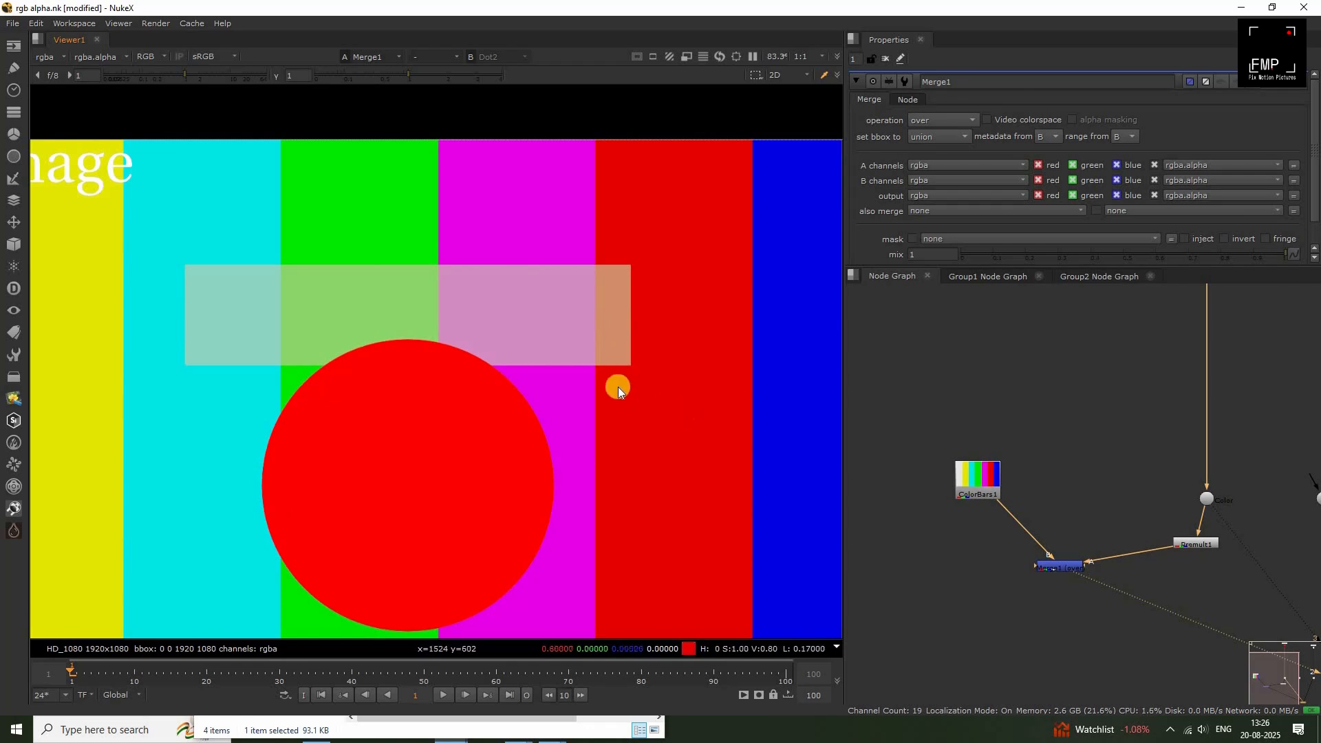
{"action": "middle_click_drag", "start_coordinate": [661, 377], "coordinate": [591, 342]}
{"action": "left_click_drag", "start_coordinate": [622, 192], "coordinate": [715, 372]}
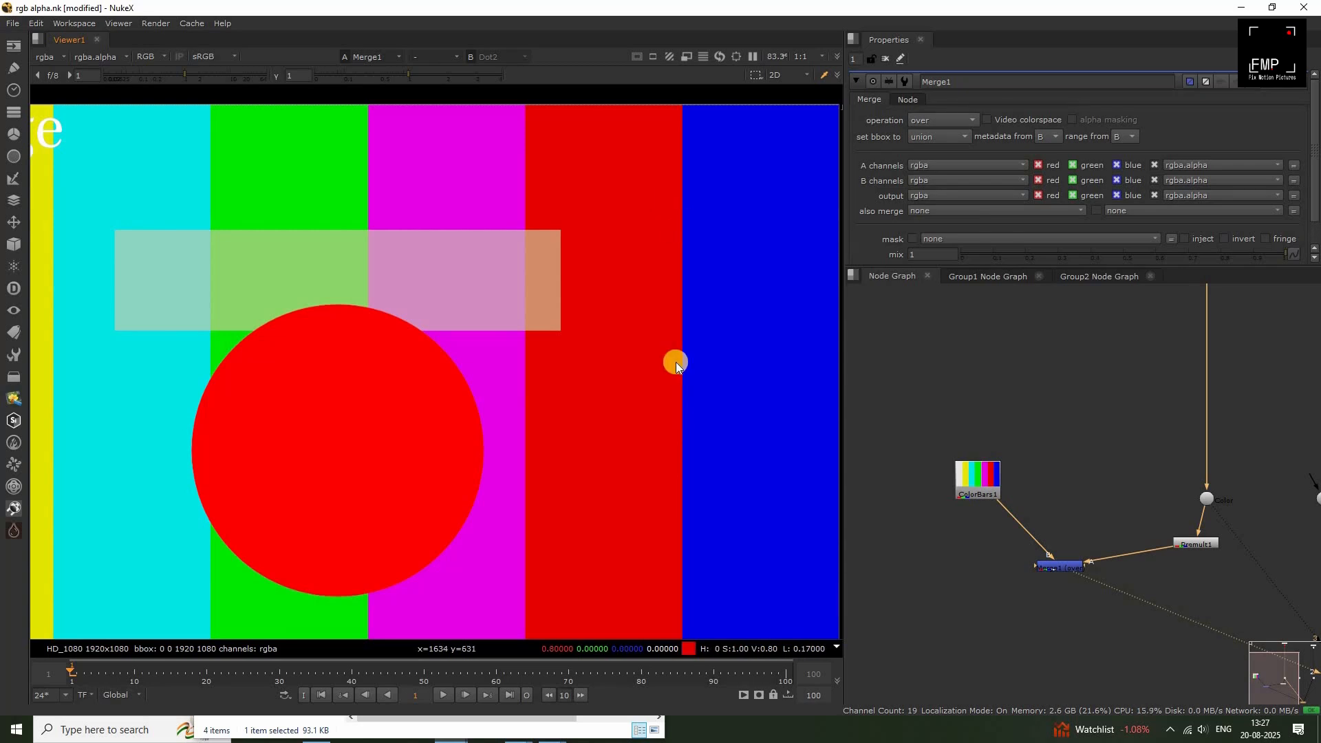
View the full original RGBA image for comparison and shift the Merge node further away from the Premult node.
{"action": "scroll", "coordinate": [676, 363], "scroll_direction": "down", "scroll_amount": 4}
{"action": "key", "text": "3"}
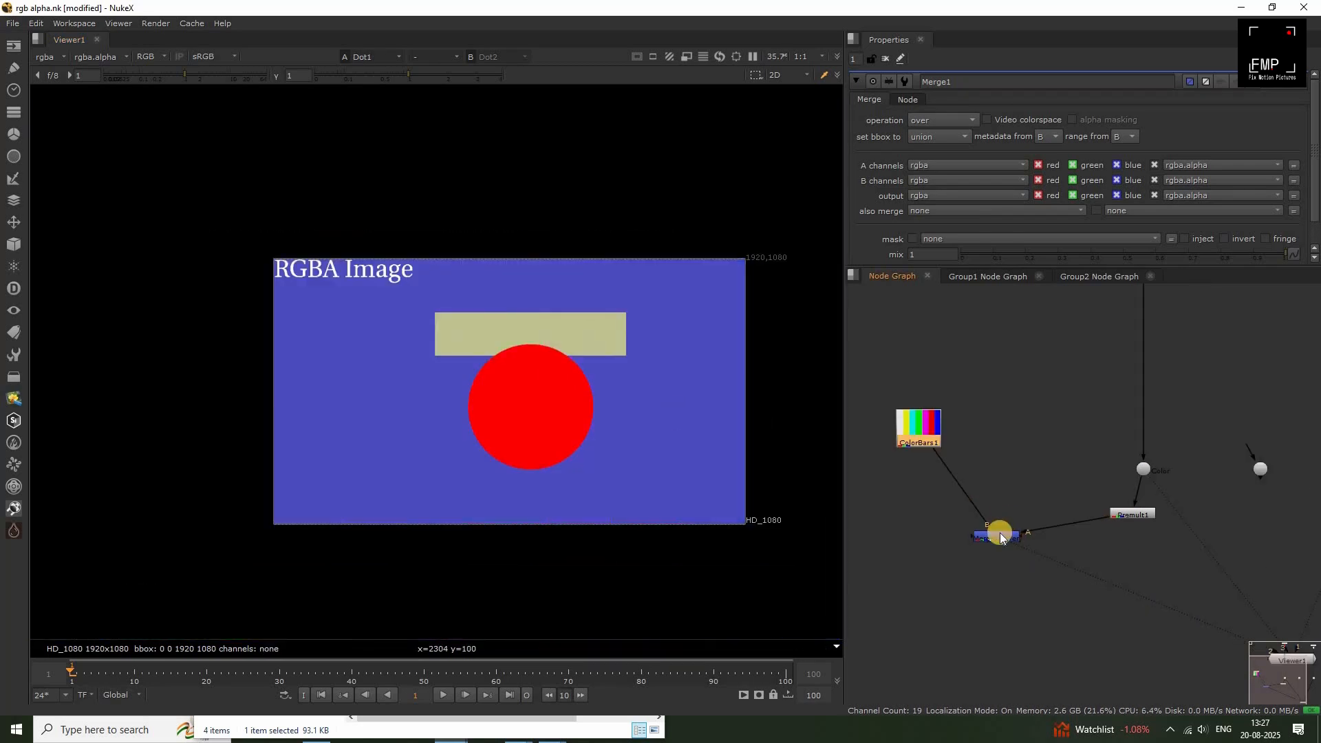
{"action": "left_click_drag", "start_coordinate": [995, 534], "coordinate": [968, 535]}
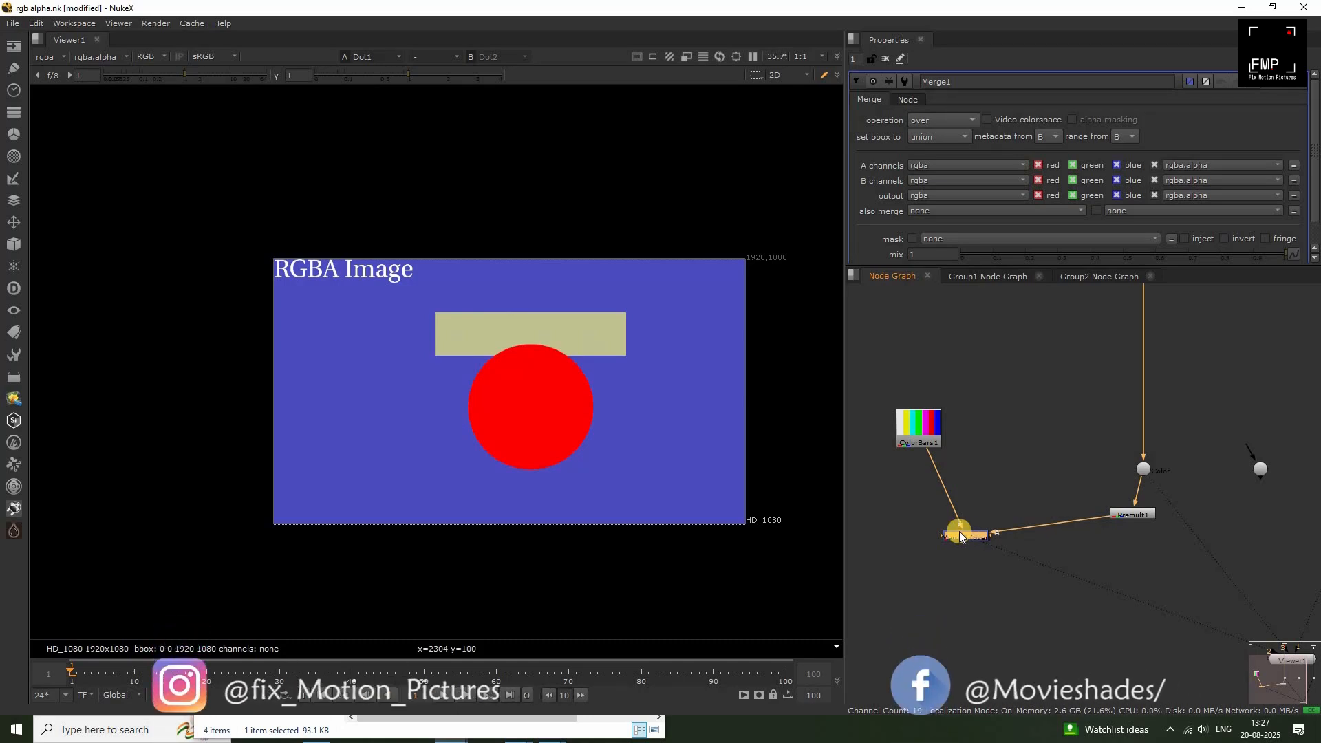
Review the alpha matte from the Alpha dot once more against the final merged composite.
{"action": "middle_click_drag", "start_coordinate": [1155, 578], "coordinate": [937, 625]}
{"action": "left_click", "coordinate": [1196, 560]}
{"action": "key", "text": "1"}
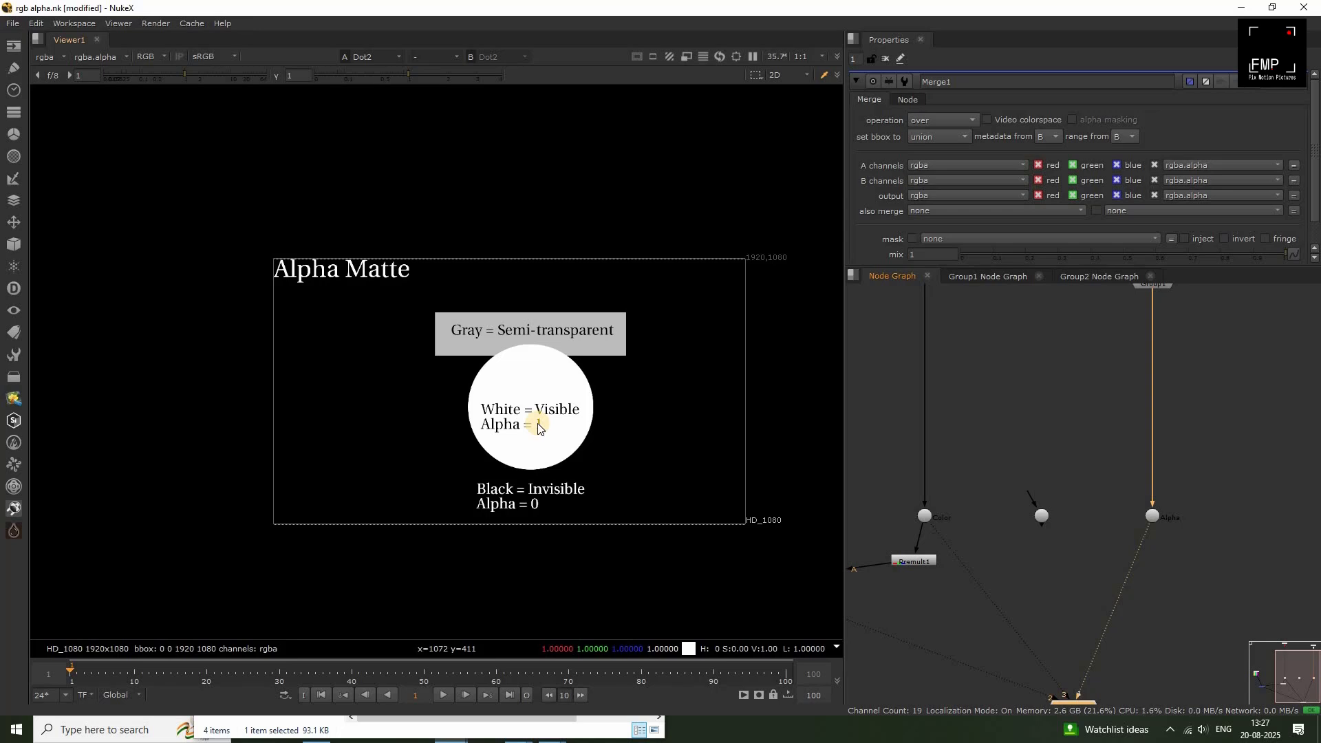
{"action": "middle_click_drag", "start_coordinate": [910, 577], "coordinate": [1064, 533]}
{"action": "left_click_drag", "start_coordinate": [970, 504], "coordinate": [856, 583]}
{"action": "key", "text": "1"}
{"action": "left_click", "coordinate": [856, 582]}
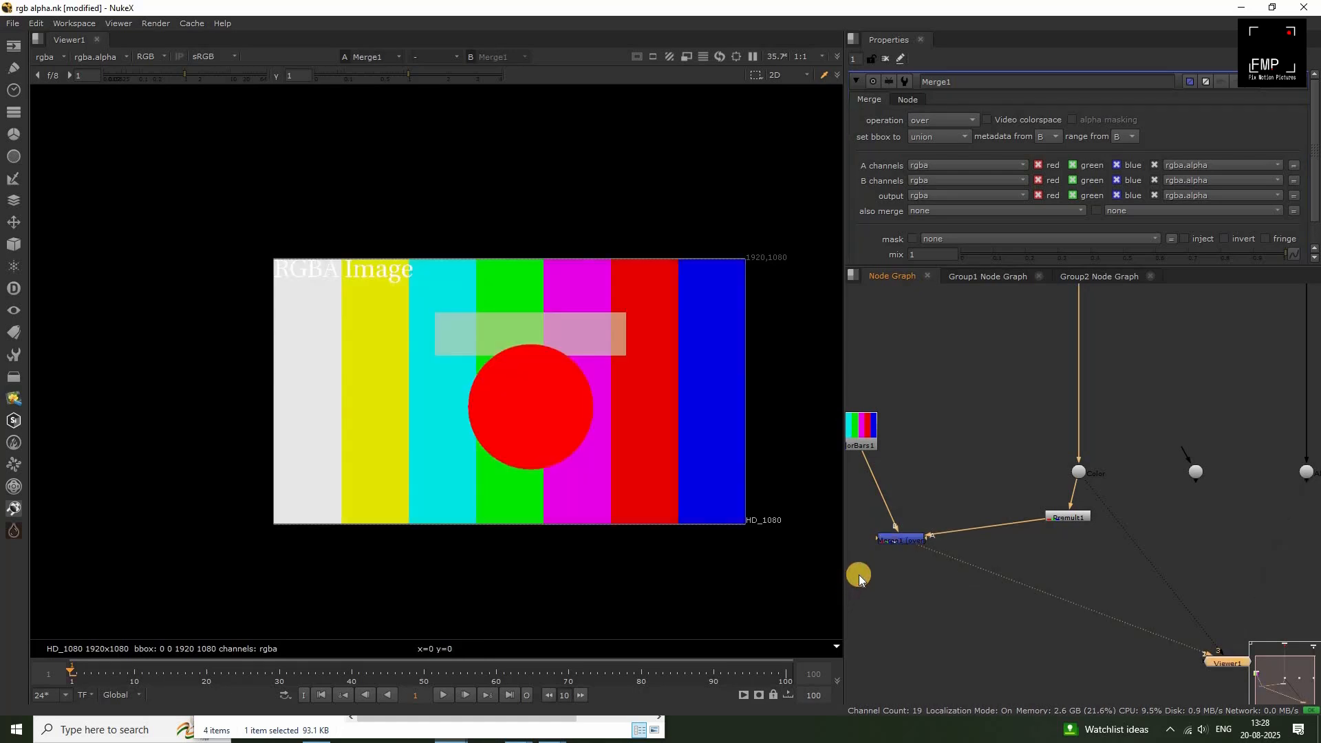